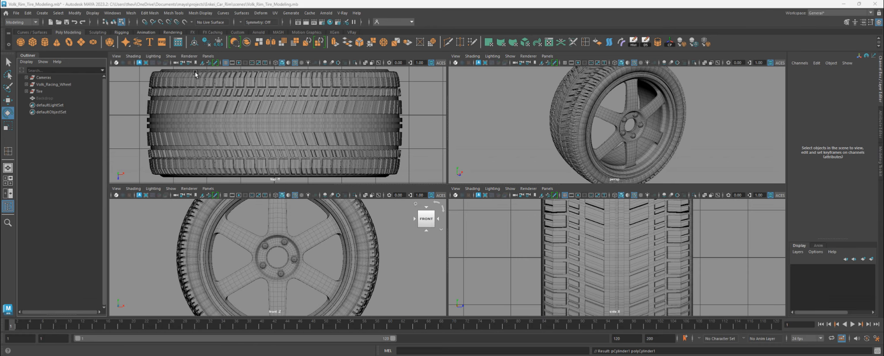
- Create a new polygon pipe primitive in the wheel scene
left_click(42, 13)
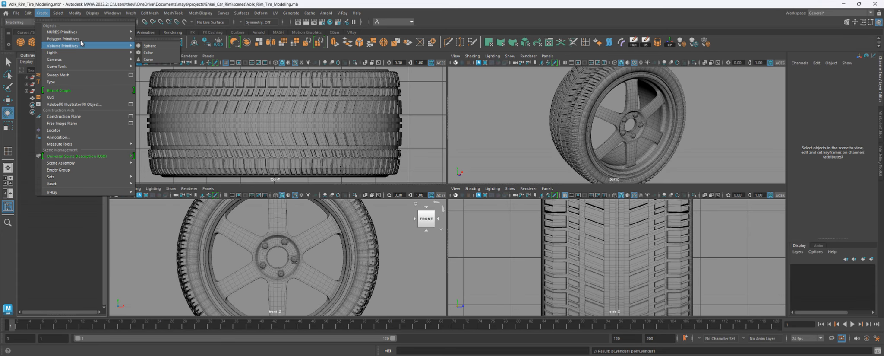
mouse_move(58, 39)
left_click(159, 111)
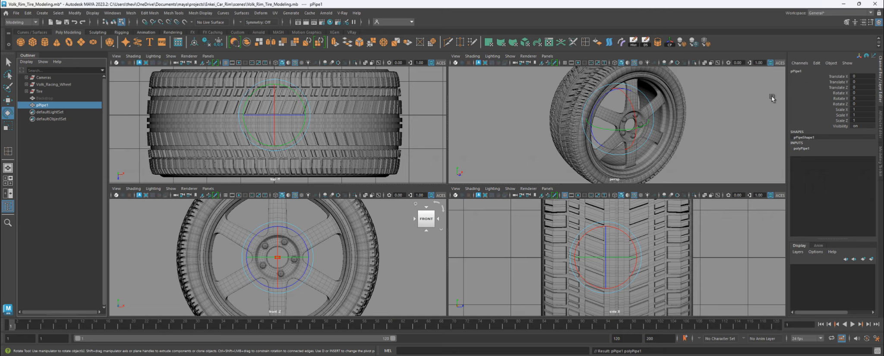
- Rotate the pipe 90° on X and expose its polyPipe1 Radius input
left_click_drag(277, 244, 300, 243)
double_click(867, 92)
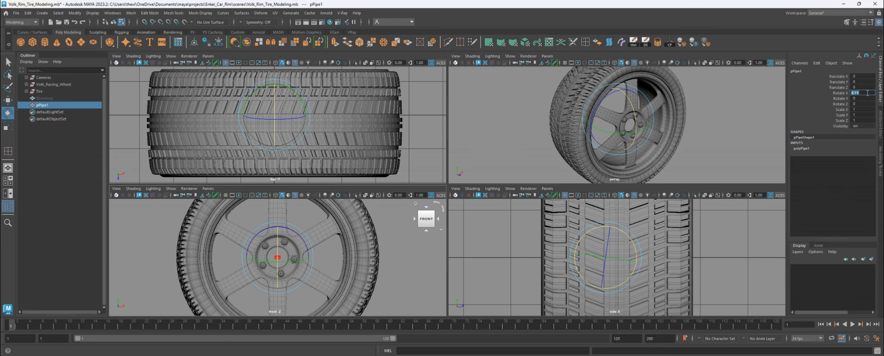
type("90")
key("Return")
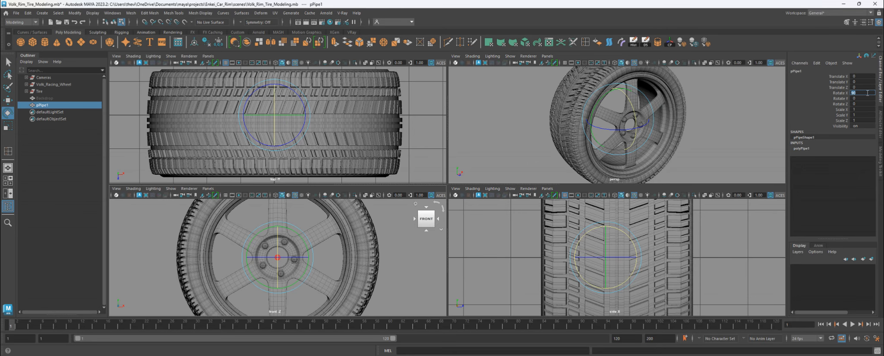
left_click(807, 148)
left_click(825, 159)
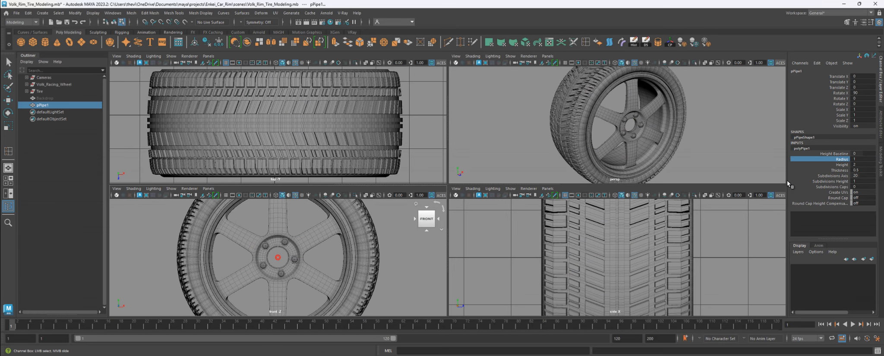
- Set the pipe radius to 17 and height to 1.3
middle_click_drag(336, 264, 376, 285)
left_click(863, 159)
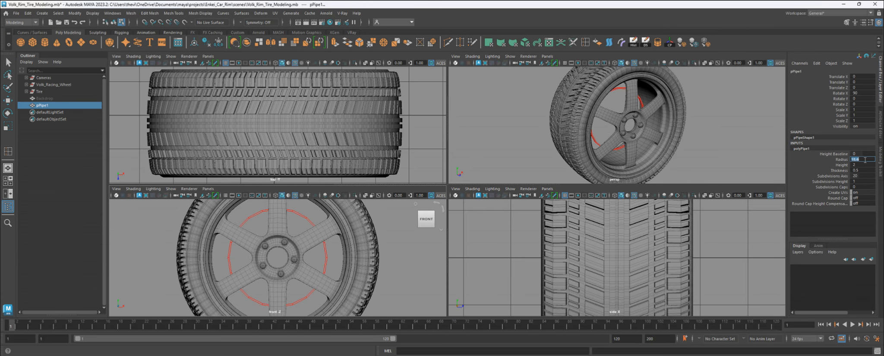
type("15")
key("Return")
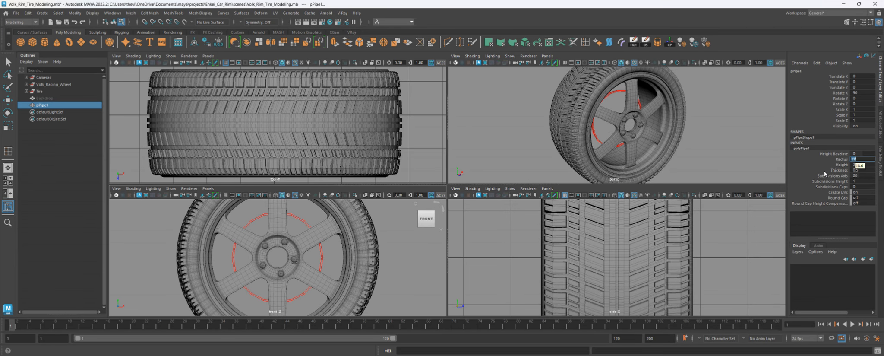
left_click(861, 164)
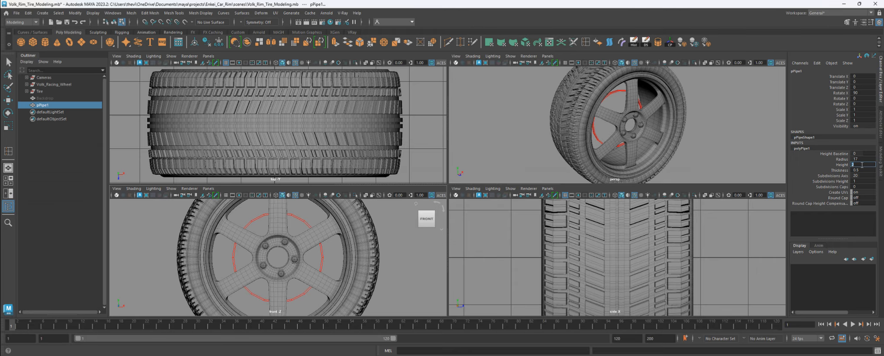
double_click(861, 165)
type("1.3")
key("Return")
- Give the pipe 72 axis subdivisions
double_click(863, 175)
type("40")
key("Return")
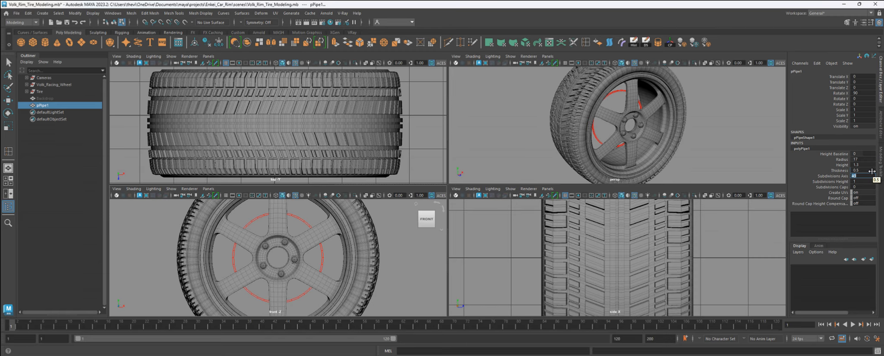
type("72")
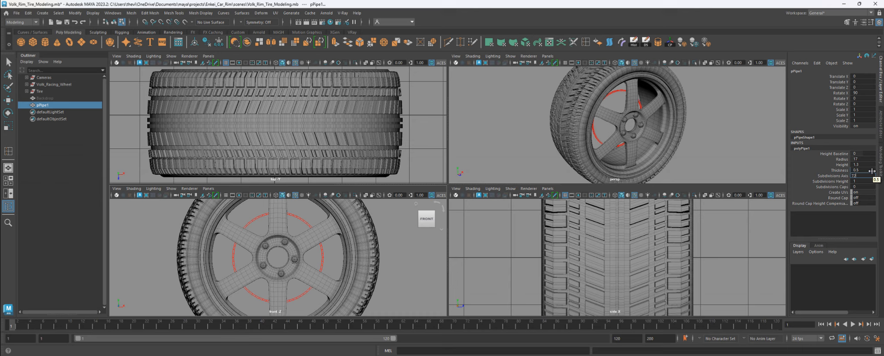
key("Return")
- Set the pipe wall thickness to 5.5
left_click(819, 170)
middle_click_drag(289, 215, 317, 233)
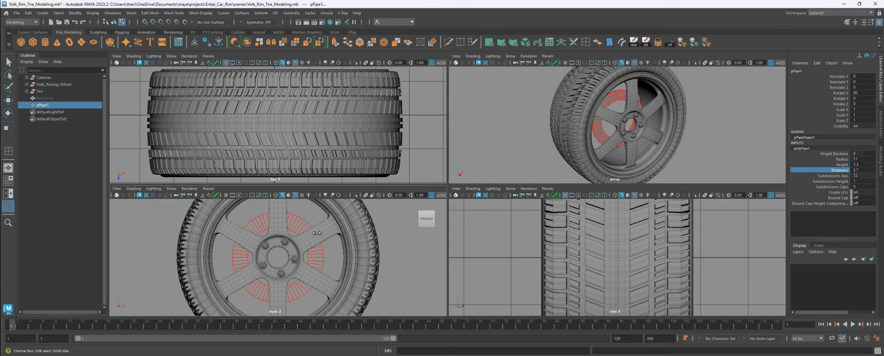
left_click(867, 169)
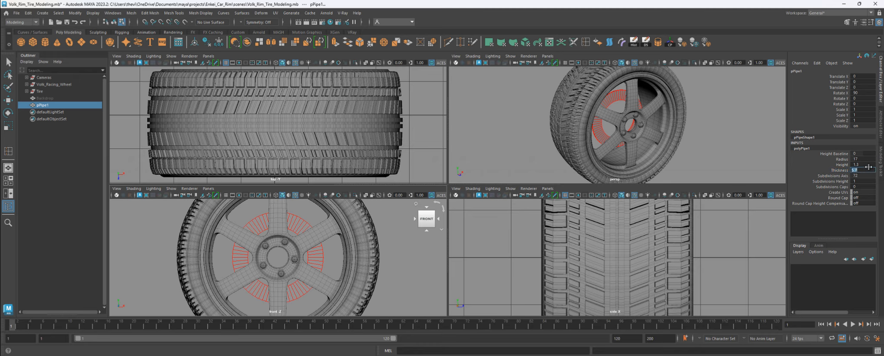
type("5.5")
key("Return")
- Move the pipe inward along Z to the hub and hide Volk_Racing_Wheel and Tire
key("e")
left_click(297, 222, "shift")
key("w")
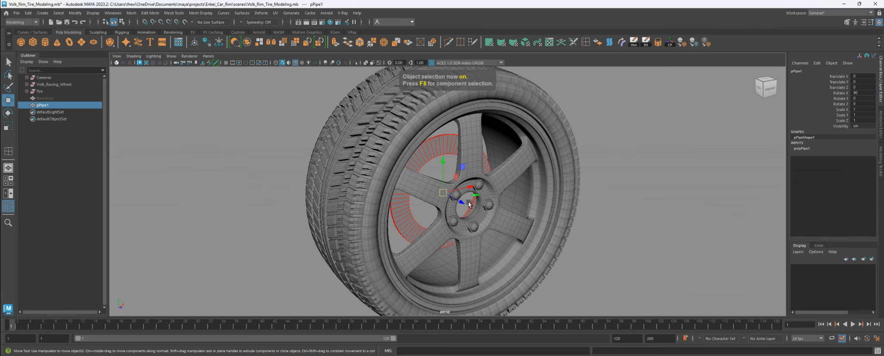
left_click_drag(496, 221, 481, 235)
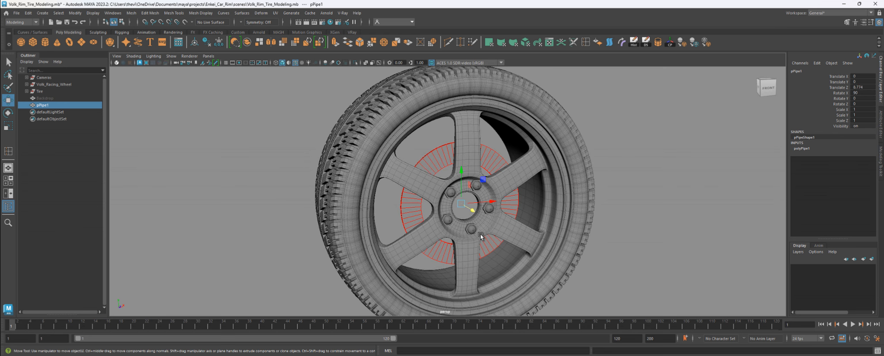
left_click(52, 84)
left_click(40, 91, "shift")
key("h")
key("h")
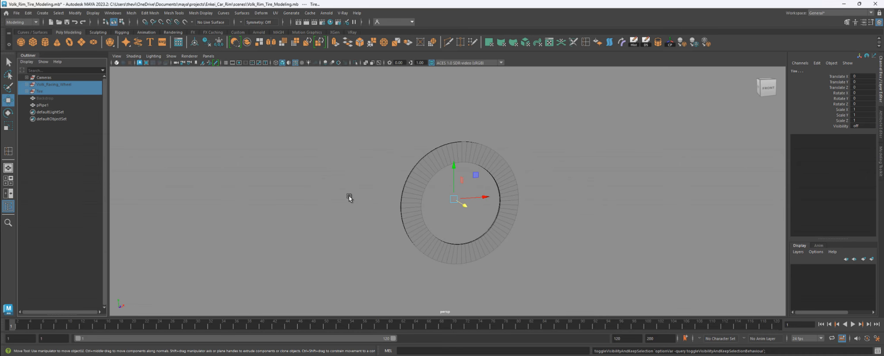
- In the top view, discard an accidental pipe duplicate and reselect the original pPipe1
left_click(499, 161)
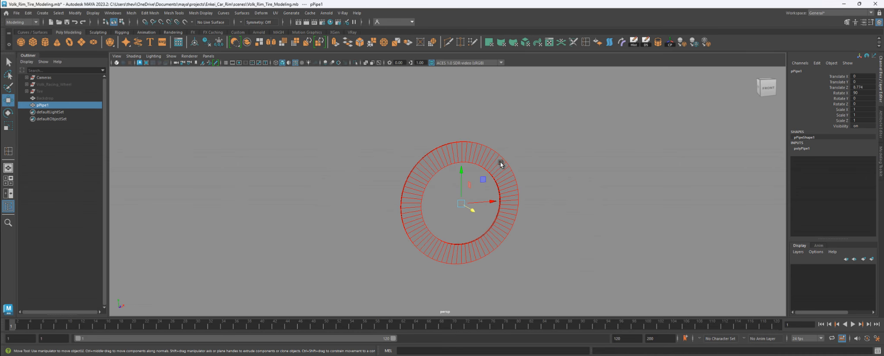
key("space")
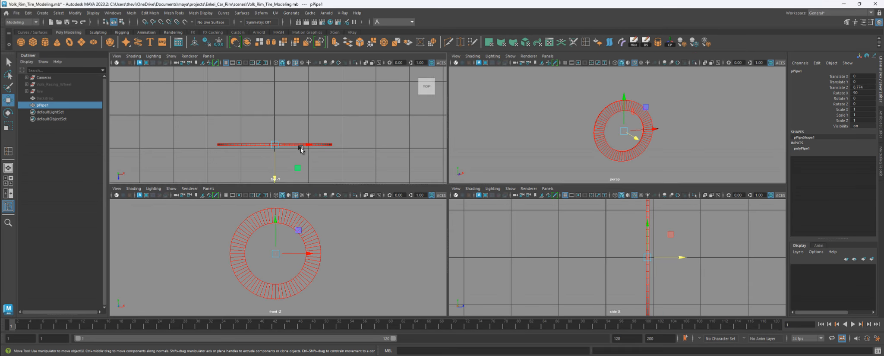
key("space")
scroll(420, 183, "up", 2)
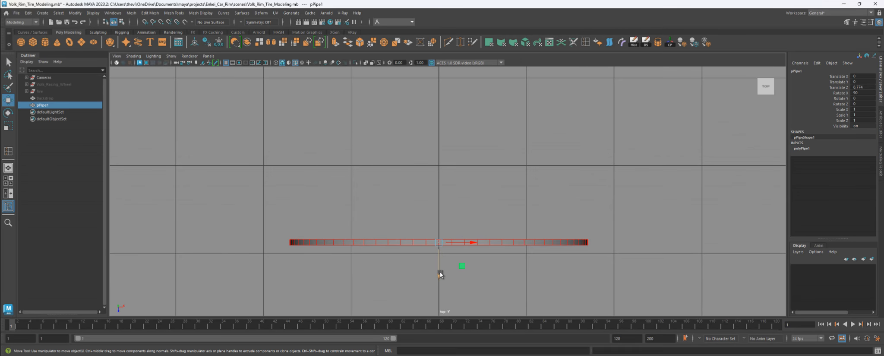
left_click_drag(439, 273, 436, 254, "shift")
key("Delete")
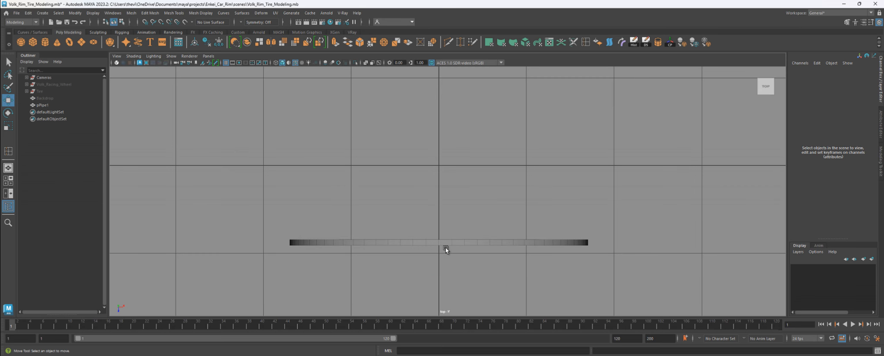
left_click(471, 245)
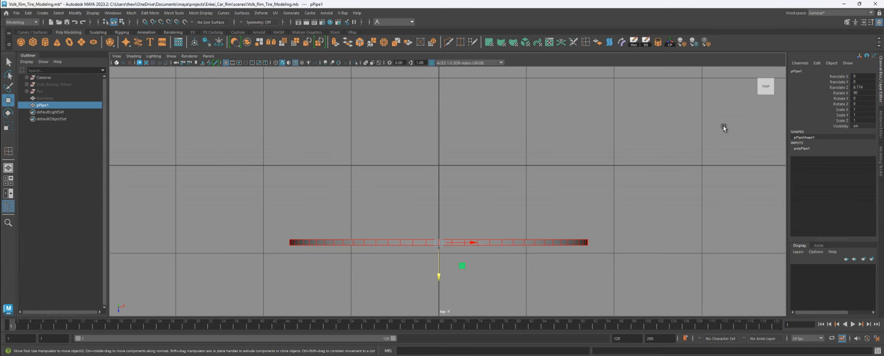
key("space")
key("space")
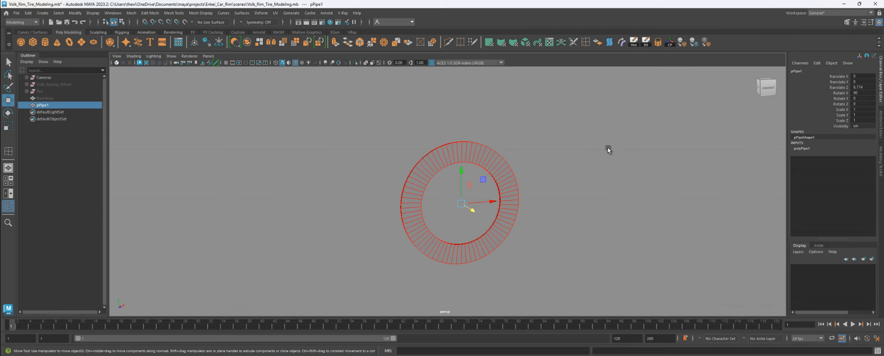
- Insert eight edge loops around the pipe ring
scroll(590, 134, "up", 4)
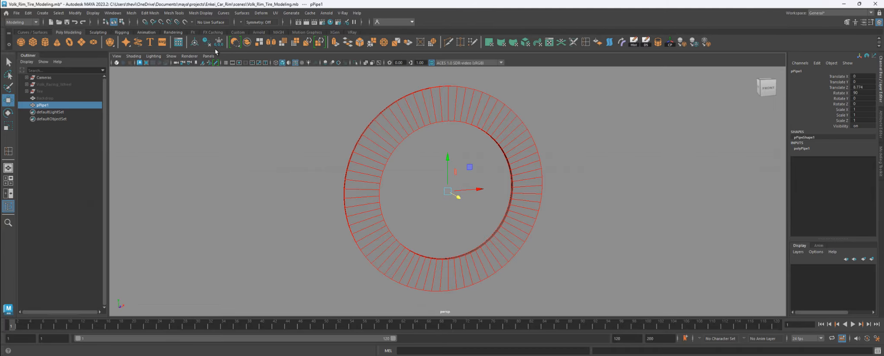
left_click(549, 42)
scroll(600, 240, "up", 5)
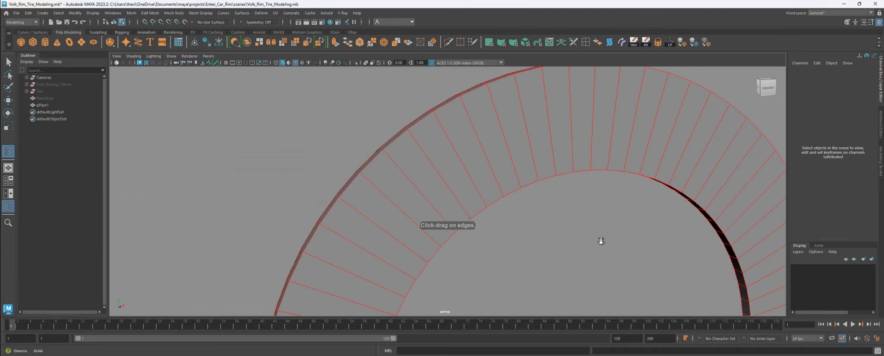
left_click(400, 123)
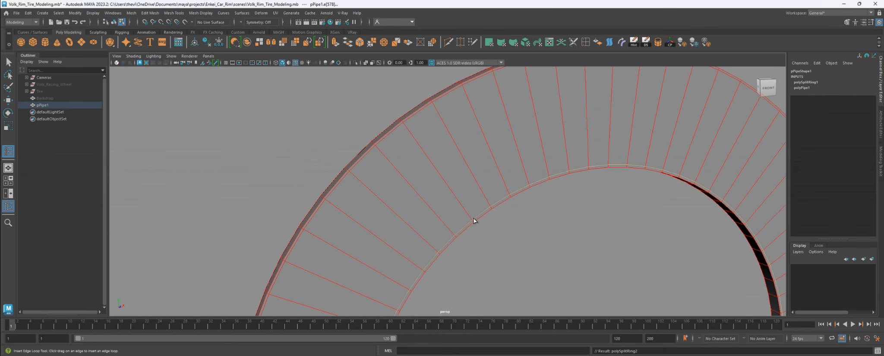
left_click(473, 217)
left_click_drag(474, 217, 582, 161, "alt")
left_click(514, 187)
left_click(518, 187)
left_click(523, 217)
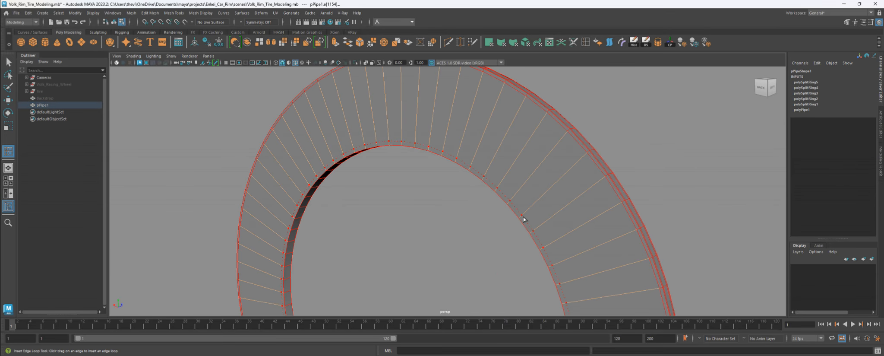
left_click(509, 227)
left_click_drag(508, 227, 527, 163, "alt")
left_click(257, 211)
left_click(272, 211)
key("q")
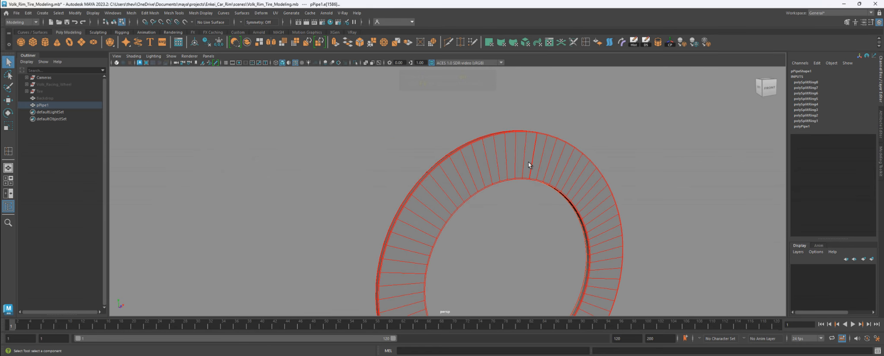
- Return to object mode with the Move tool and view the whole ring at an angle
key("F8")
scroll(560, 208, "down", 3)
key("w")
middle_click_drag(557, 212, 547, 172, "alt")
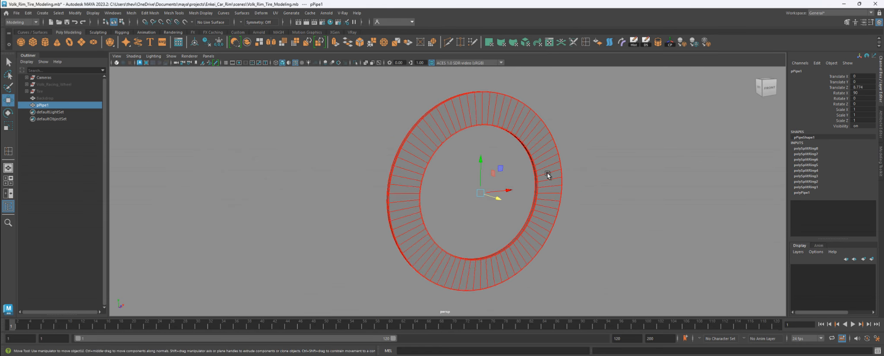
left_click_drag(547, 172, 581, 189, "alt")
- Select the pipe ring without smoothing preview and zoom the top view onto it
left_click(571, 163)
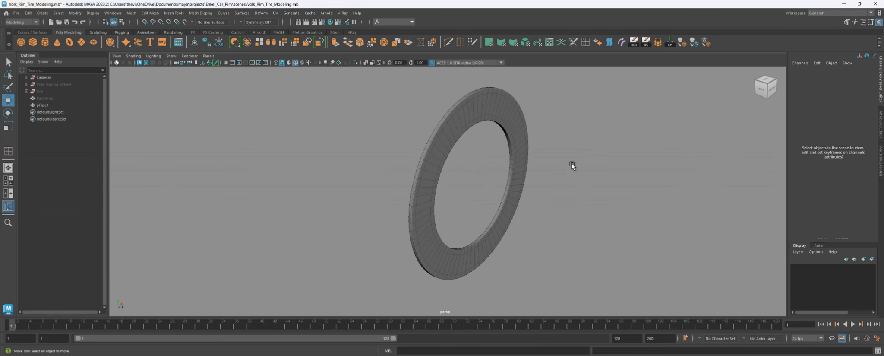
left_click_drag(571, 164, 520, 164, "alt")
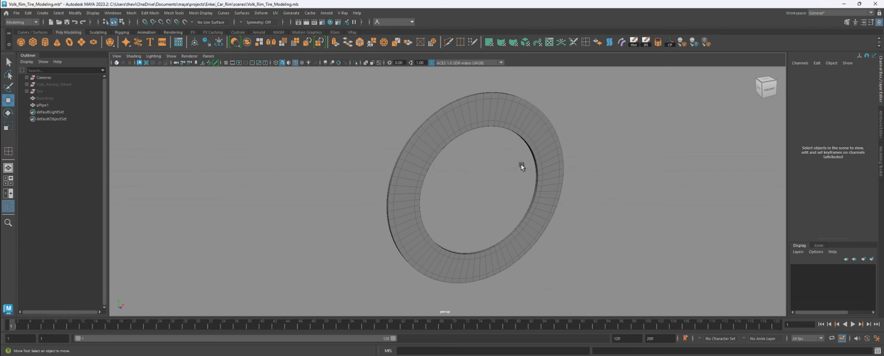
left_click(486, 115)
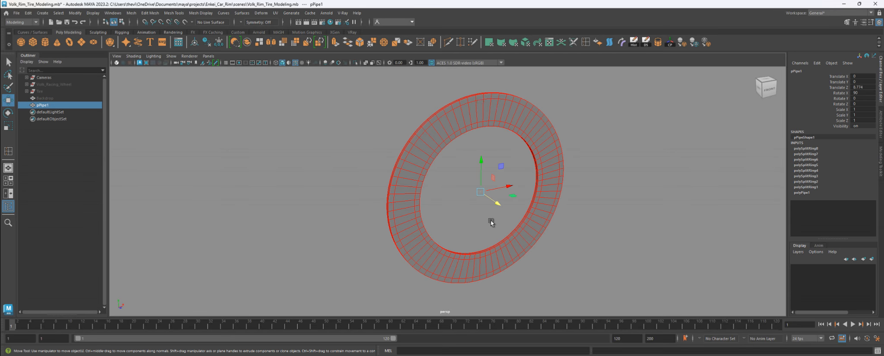
key("1")
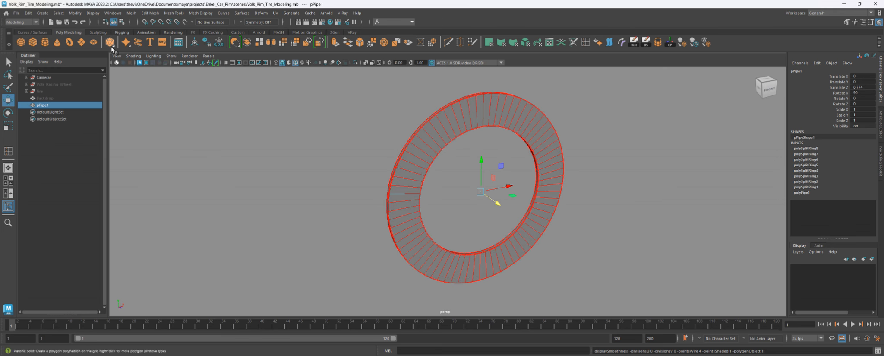
key("space")
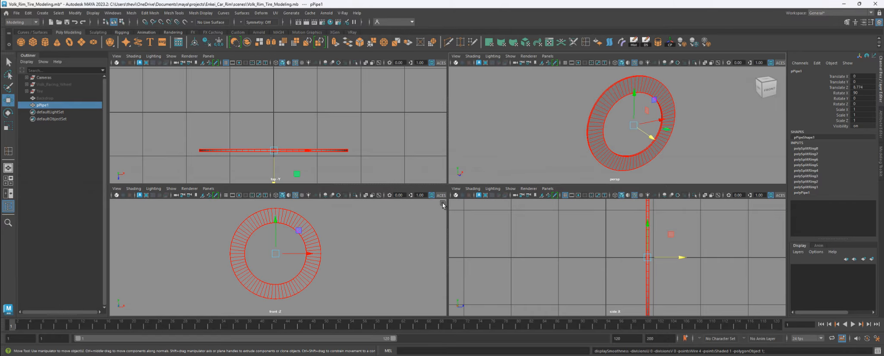
key("space")
scroll(442, 197, "up", 1)
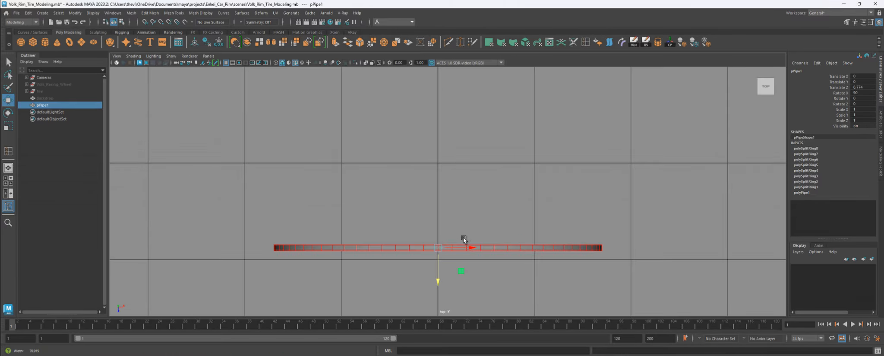
middle_click_drag(463, 240, 424, 152, "alt")
scroll(377, 195, "up", 3)
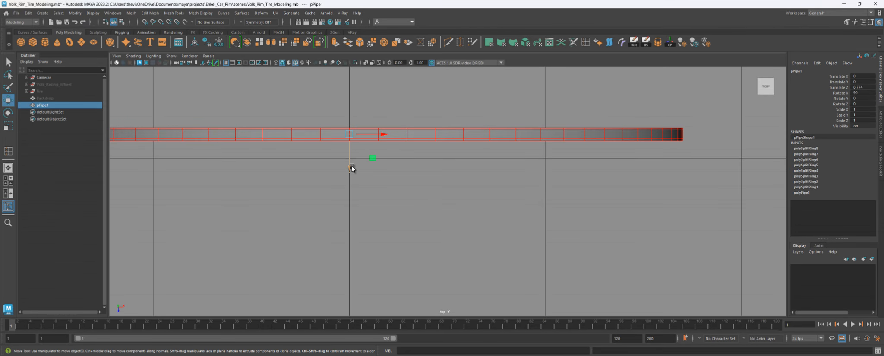
- Duplicate the ring as pPipe2, offset along Z to 6.002, and check it in perspective
key("shift")
left_click_drag(352, 168, 348, 128, "shift")
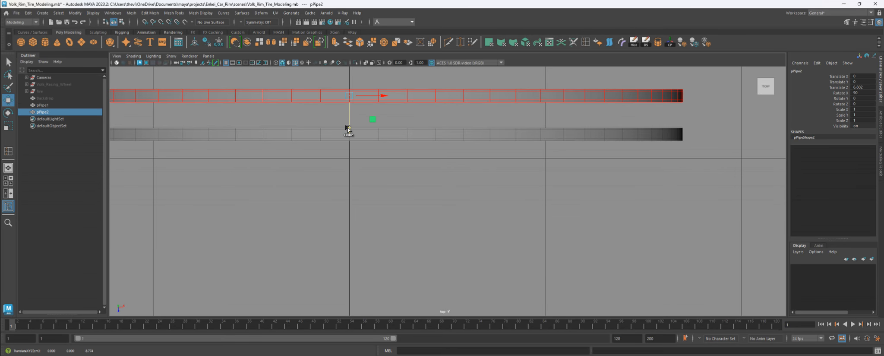
key("space")
key("space")
left_click_drag(533, 148, 518, 185, "alt")
left_click(588, 167)
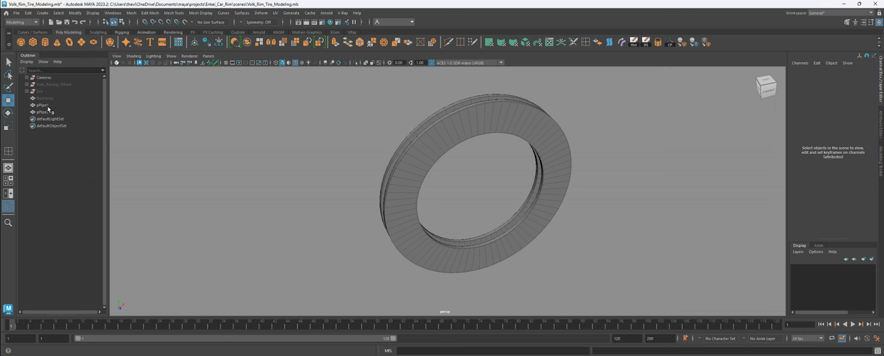
- Combine both pipe rings into one mesh and add a new polygon cube
left_click_drag(48, 107, 47, 111)
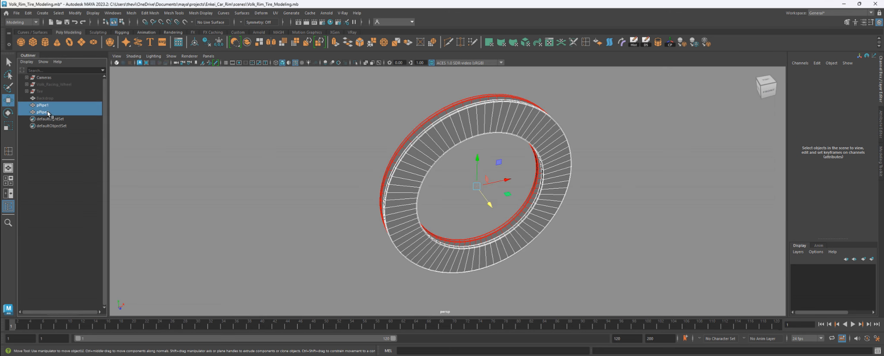
left_click(92, 13)
mouse_move(133, 15)
left_click(143, 40)
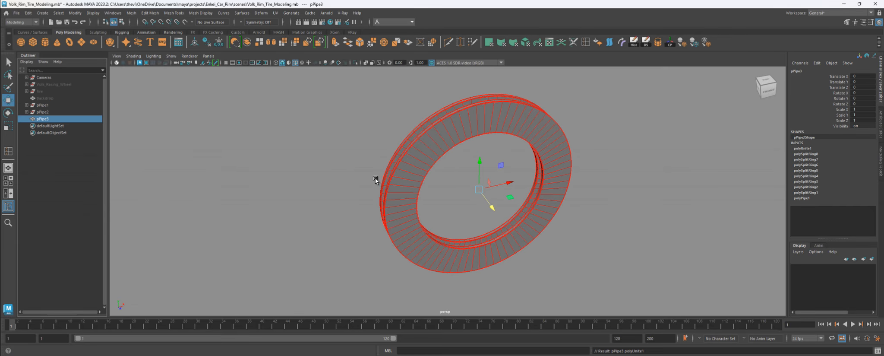
left_click(361, 152)
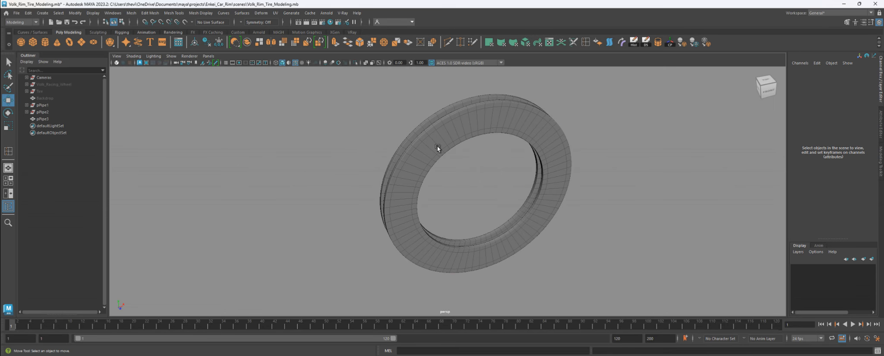
left_click(407, 144)
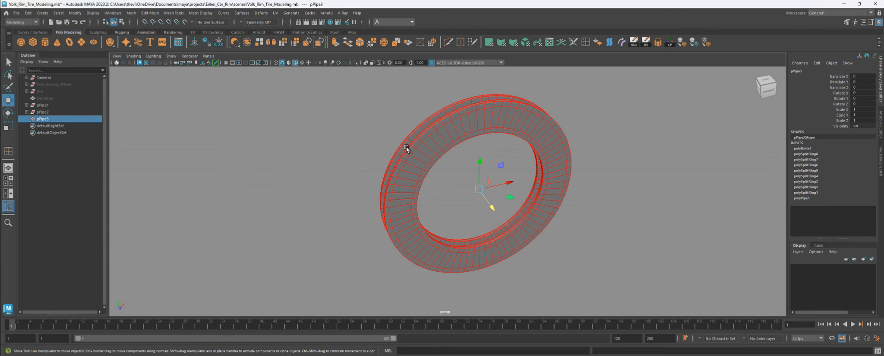
key("1")
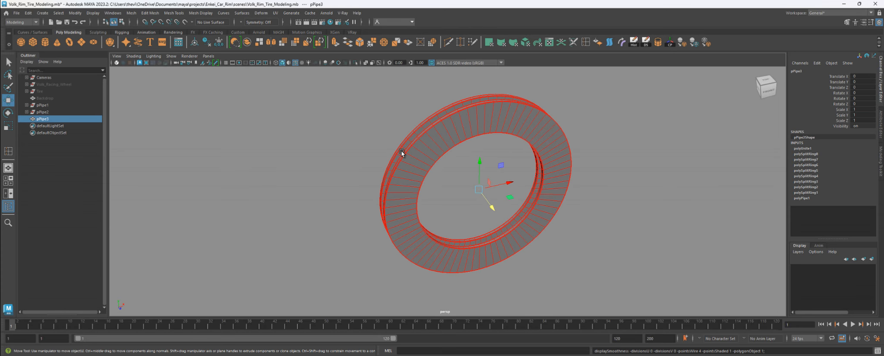
left_click(33, 43)
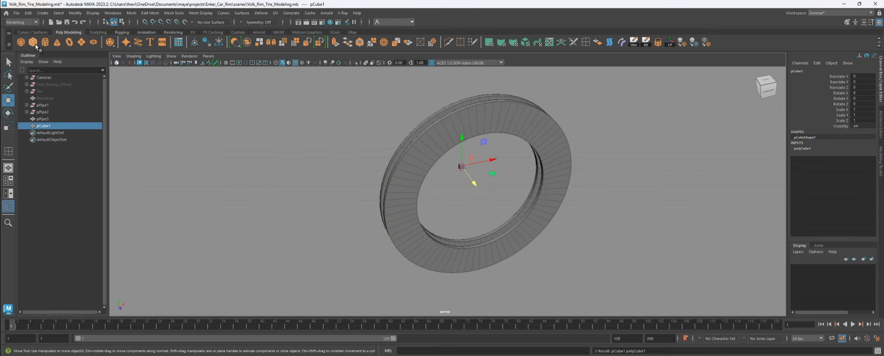
- Delete the combined ring's history and rename it Brake_Disc_Base
left_click(43, 119)
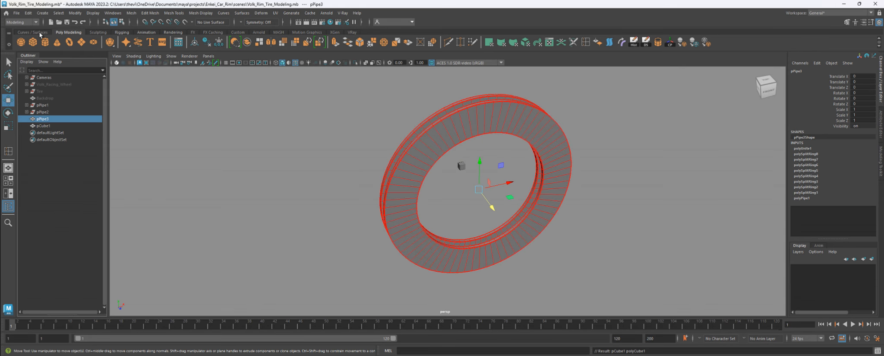
left_click(28, 13)
mouse_move(69, 95)
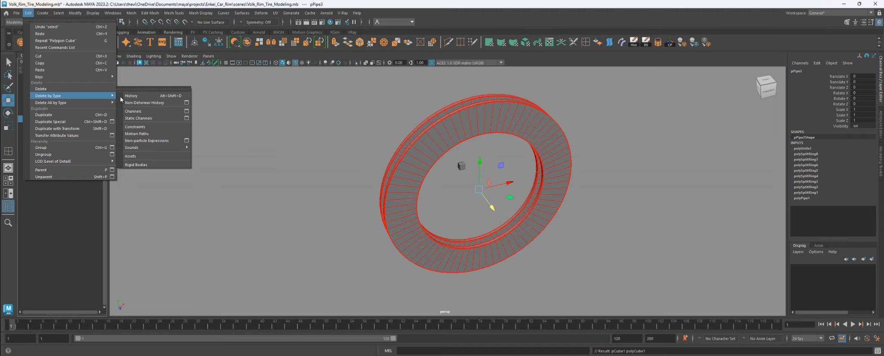
left_click(125, 99)
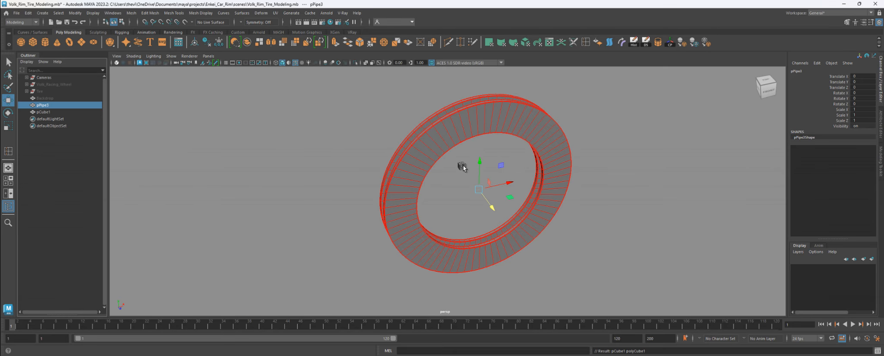
double_click(45, 106)
type("Brake_")
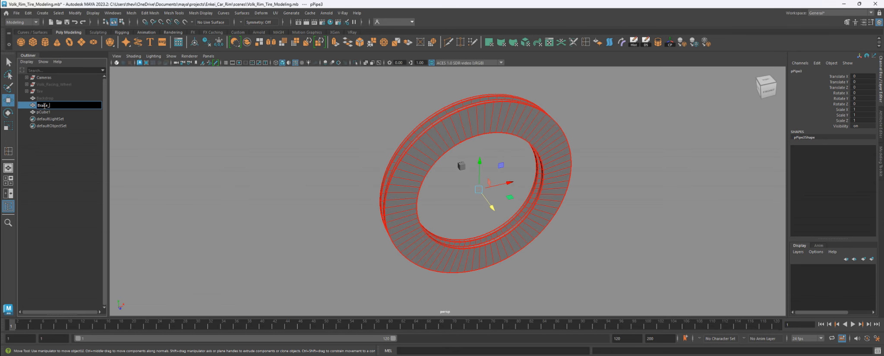
type("Disc_Base")
key("Return")
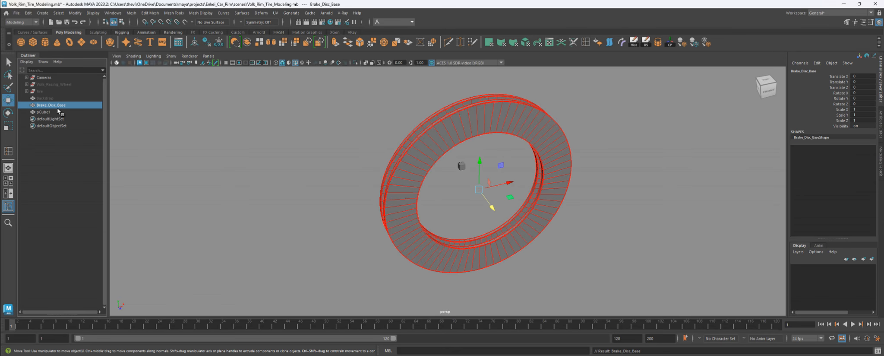
left_click(48, 112)
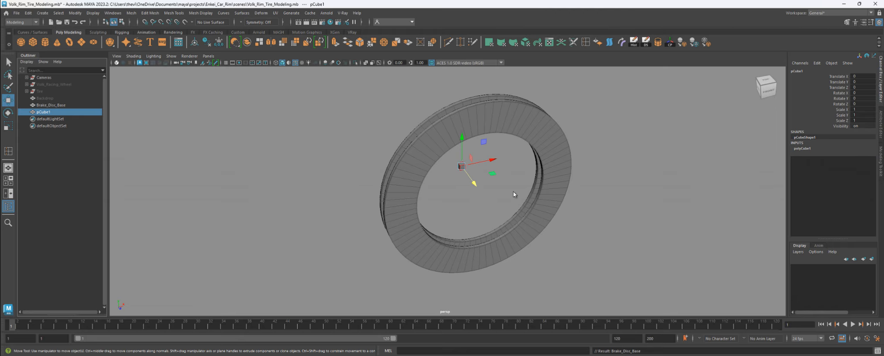
- In the top view, move pCube1 along Z onto the ring band, about Translate Z 7.804
key("space")
key("space")
key("f")
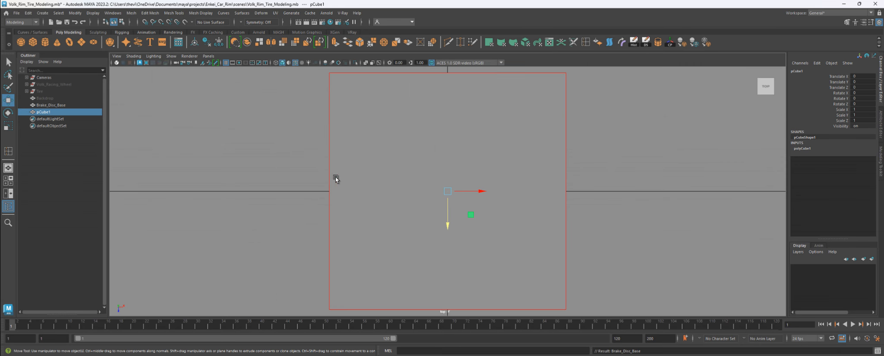
scroll(451, 238, "down", 4)
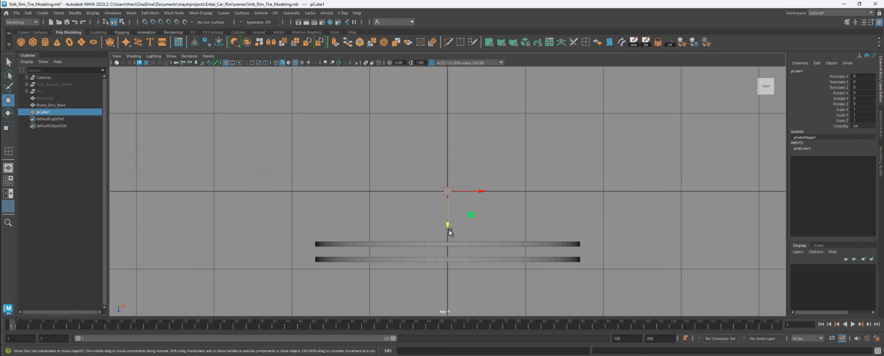
left_click_drag(448, 227, 470, 288)
key("f")
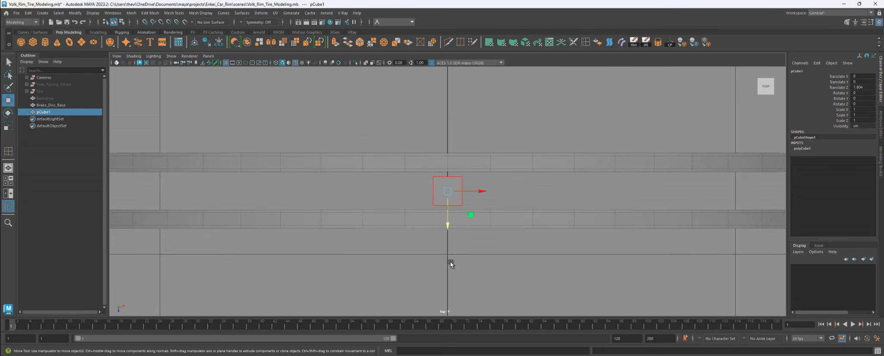
scroll(450, 229, "up", 3)
- Expose the polyCube1 inputs and make a first adjustment to the cube's width
left_click(807, 148)
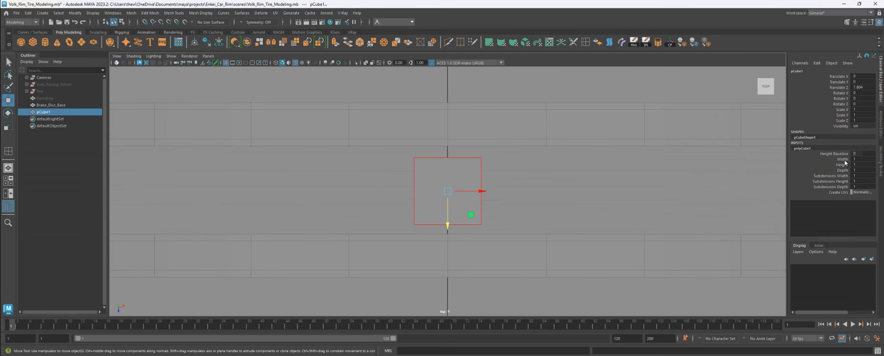
left_click(842, 159)
middle_click_drag(614, 185, 613, 192)
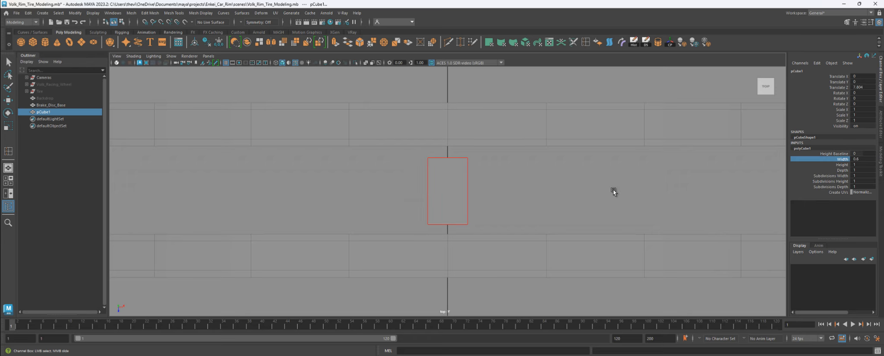
left_click(860, 159)
type("1")
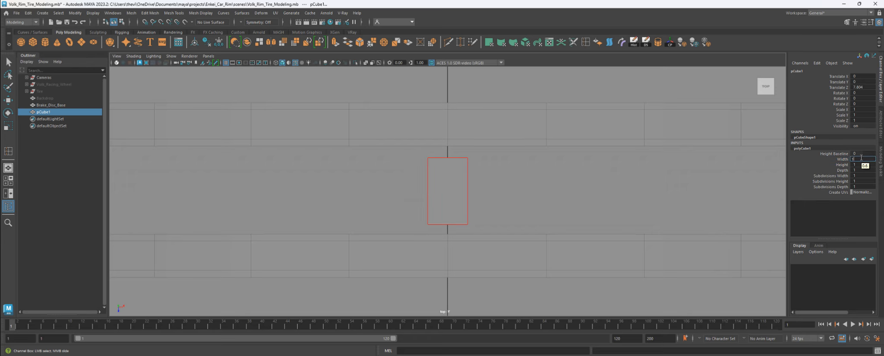
key("Return")
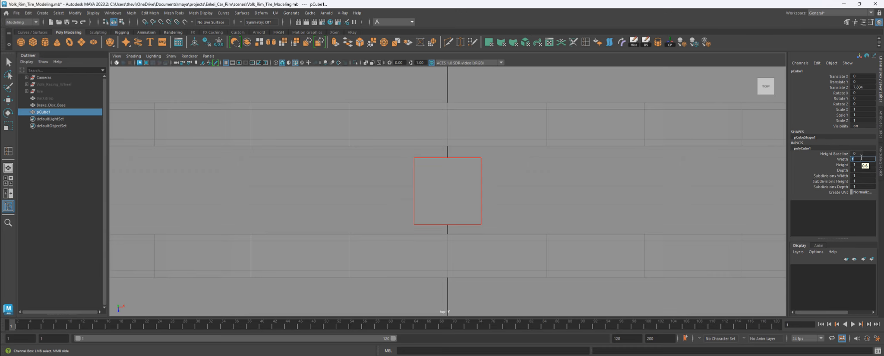
- Set the cube height to 5.4
left_click(840, 164)
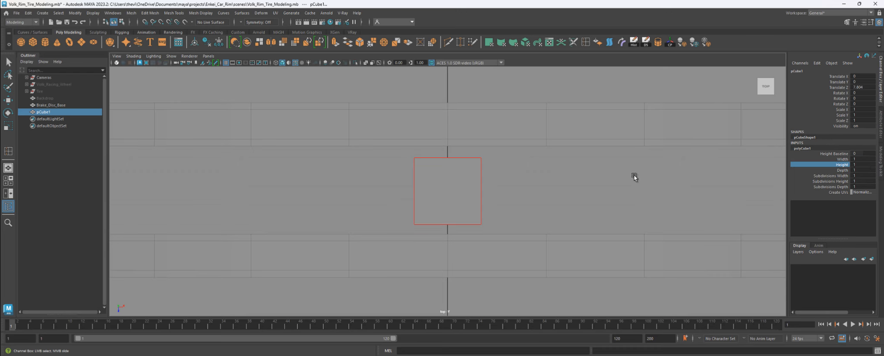
middle_click_drag(634, 174, 646, 176)
left_click(843, 170)
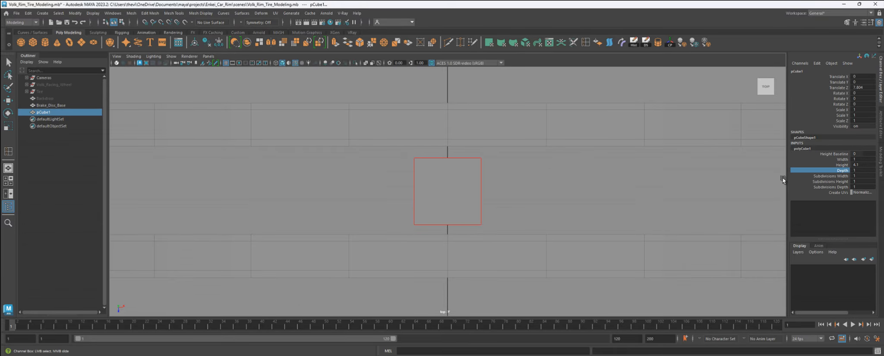
middle_click_drag(582, 170, 583, 171)
double_click(863, 164)
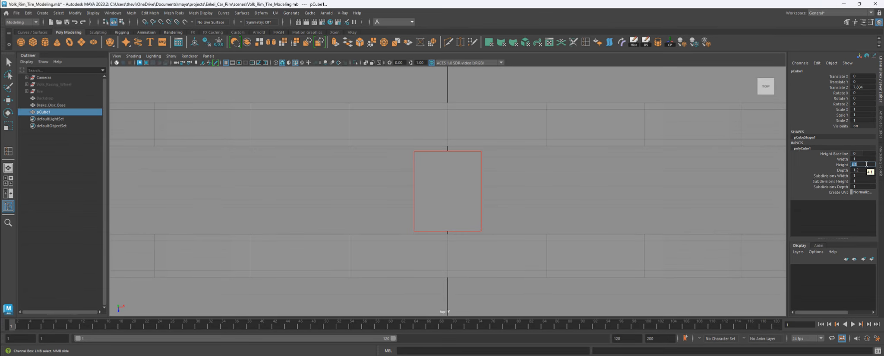
type("5.4")
key("Return")
- Set the cube depth to 1.5 with the view in wireframe
left_click(841, 170)
middle_click_drag(459, 145, 463, 145)
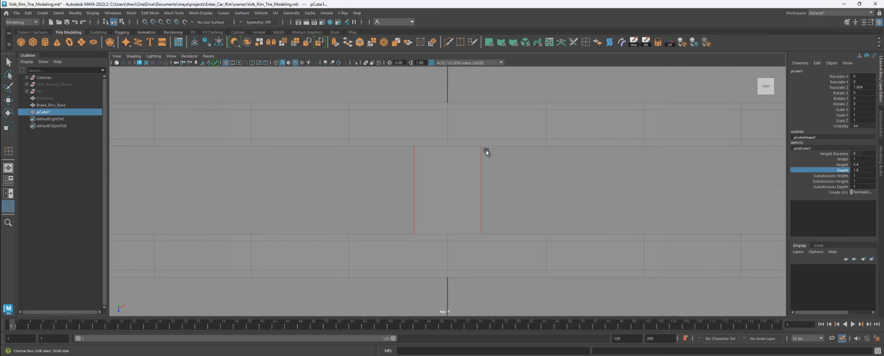
left_click(276, 63)
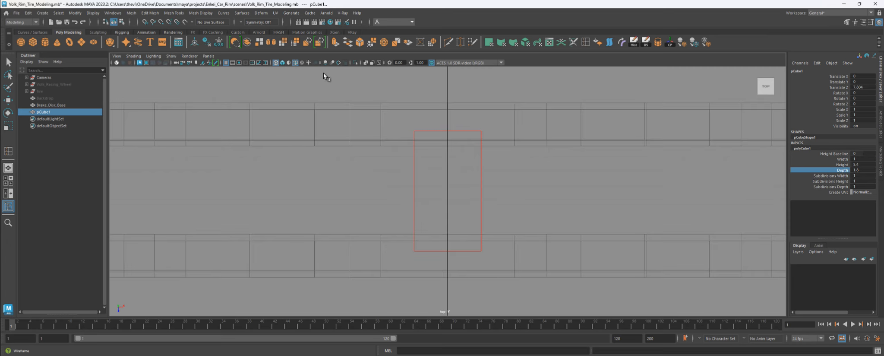
double_click(861, 170)
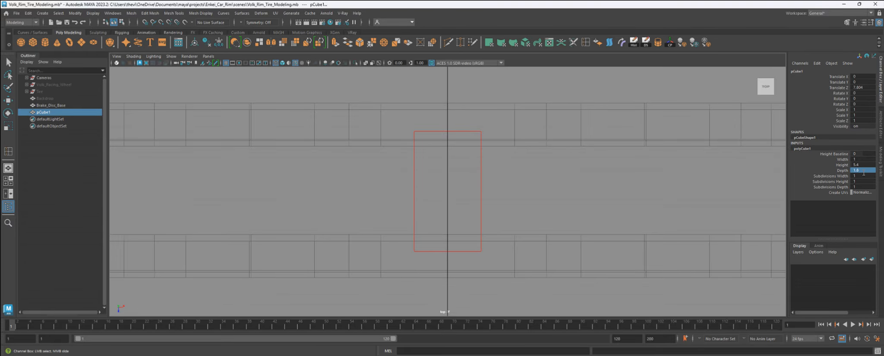
double_click(864, 172)
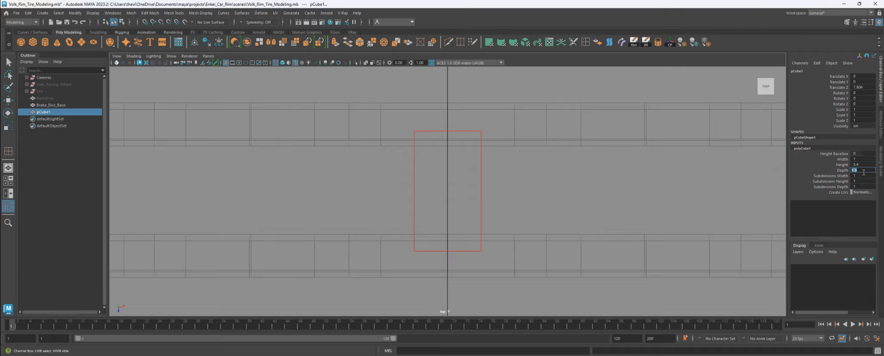
type("1")
key("Return")
type("1.5")
key("Return")
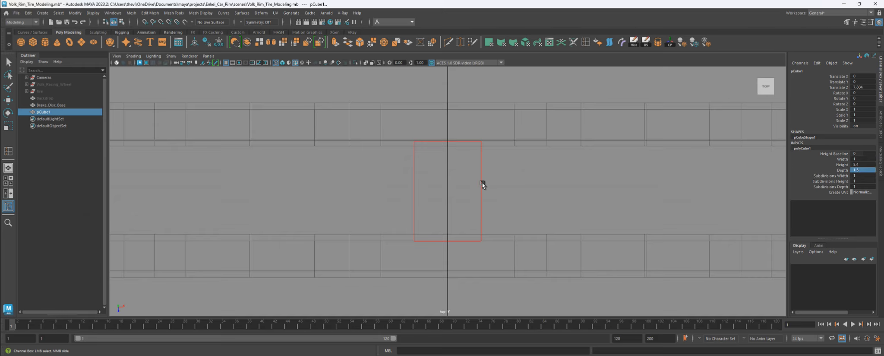
- Set the cube width to 0.5
key("w")
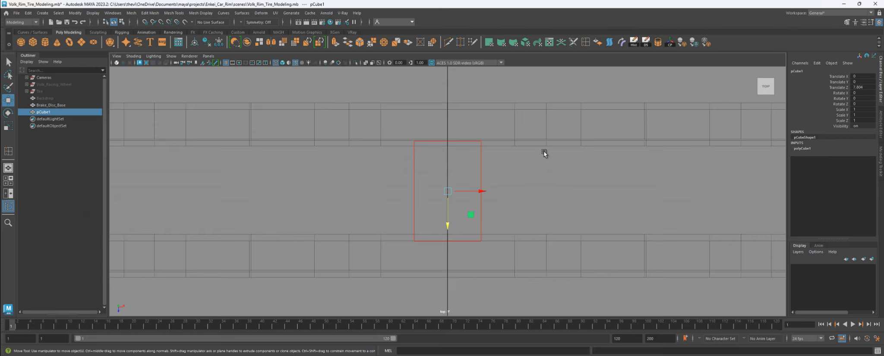
left_click(803, 148)
left_click(858, 159)
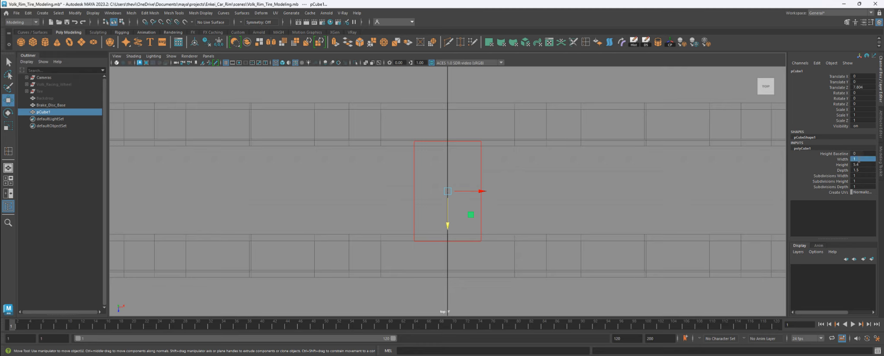
type("0.5")
key("Return")
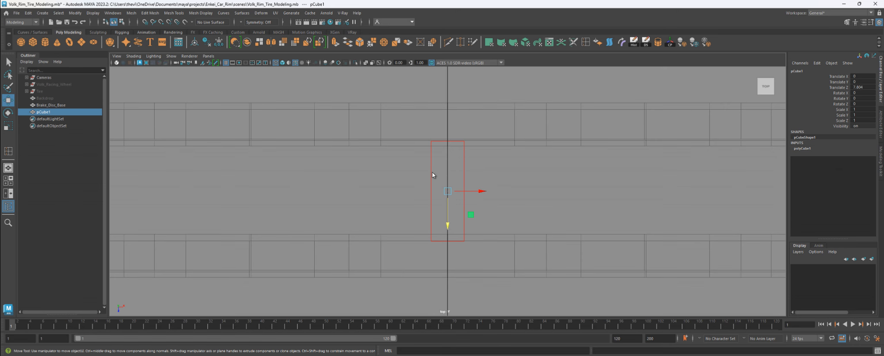
key("space")
key("space")
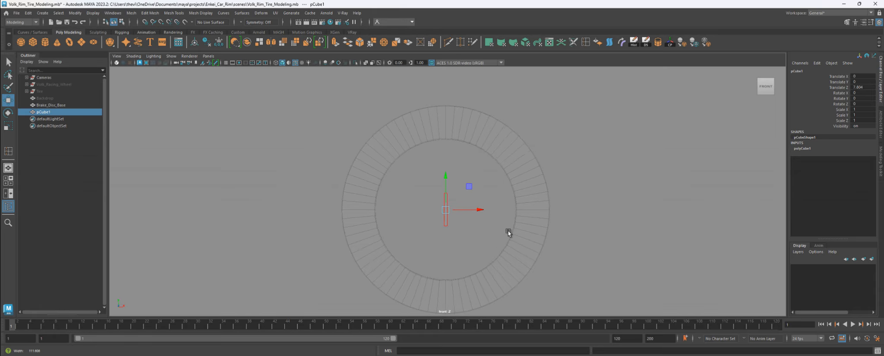
- In the front view, lift the cube up into the rim's top edge
scroll(509, 231, "up", 5)
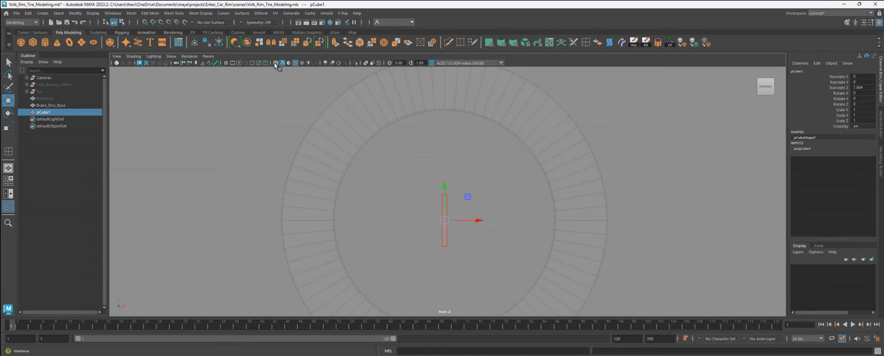
middle_click_drag(428, 131, 423, 181, "alt")
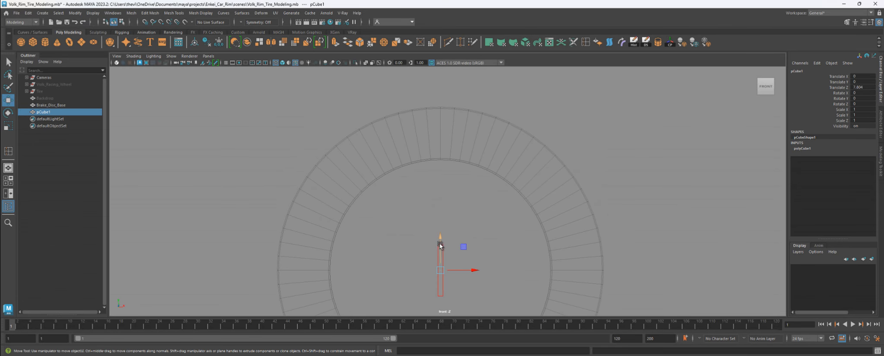
left_click_drag(440, 245, 445, 105)
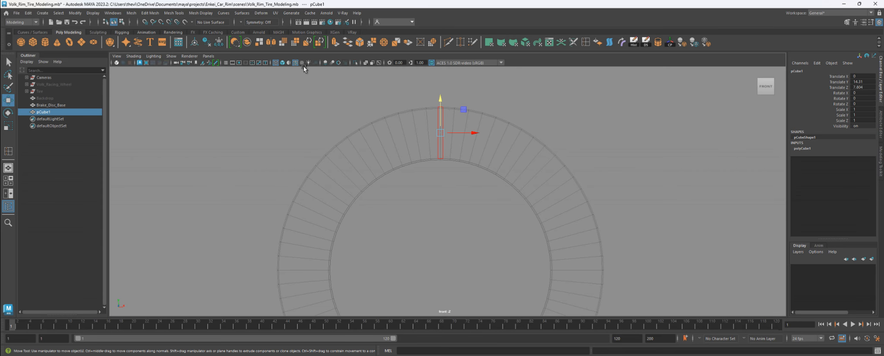
left_click(282, 63)
key("4")
key("f")
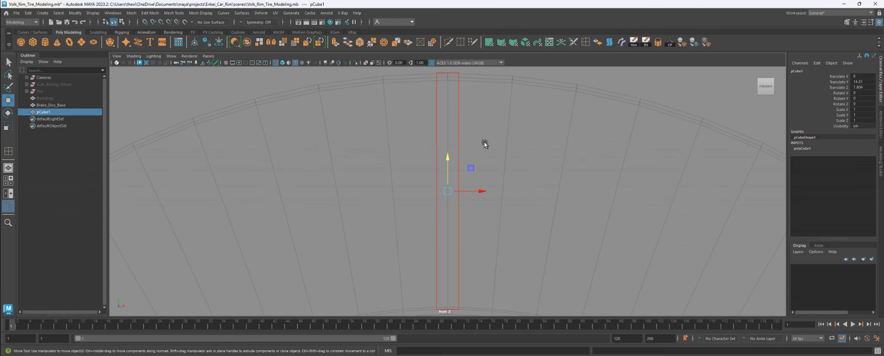
- Fine-tune the cube's height down to Translate Y 14.208
left_click_drag(448, 159, 450, 161)
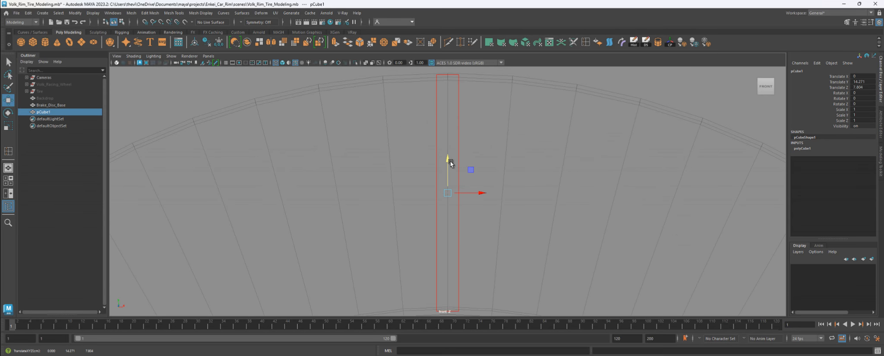
middle_click_drag(460, 167, 450, 129, "alt")
left_click_drag(436, 128, 441, 128)
scroll(470, 120, "down", 2)
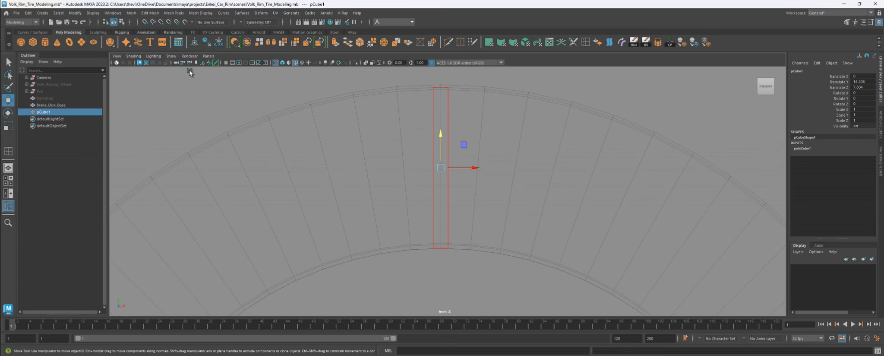
left_click(276, 63)
left_click(276, 63)
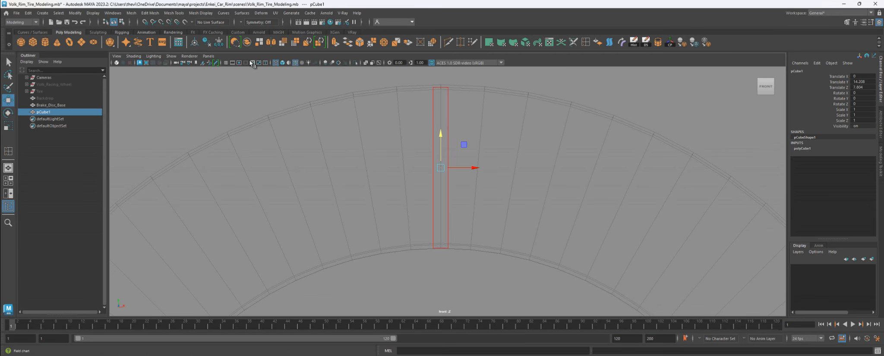
scroll(535, 214, "down", 6)
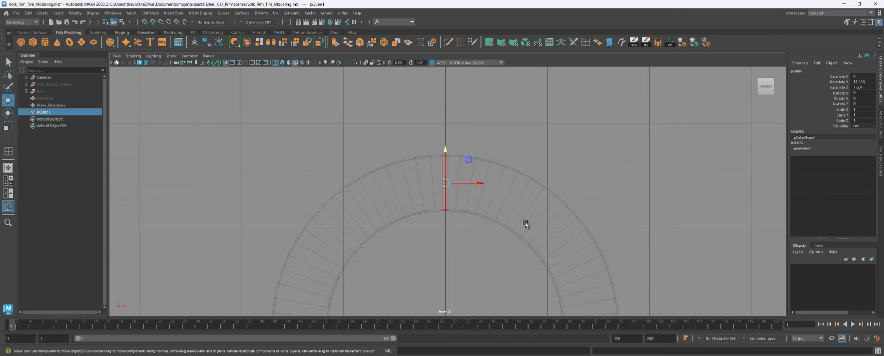
key("space")
key("space")
- Hide the Brake_Disc_Base mesh so only the pCube1 vane block remains visible
key("f")
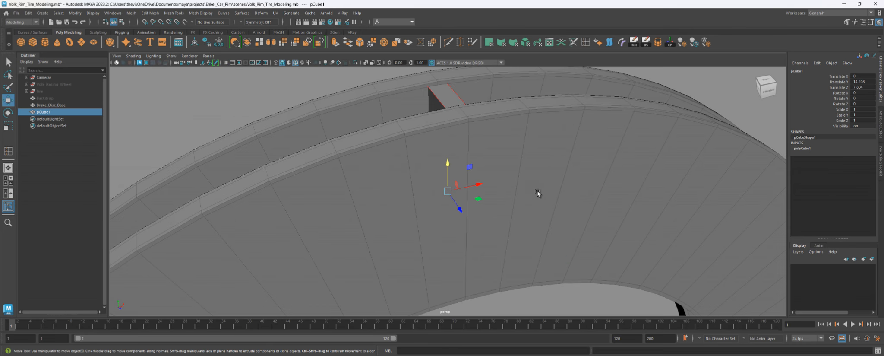
left_click_drag(538, 191, 556, 195, "alt")
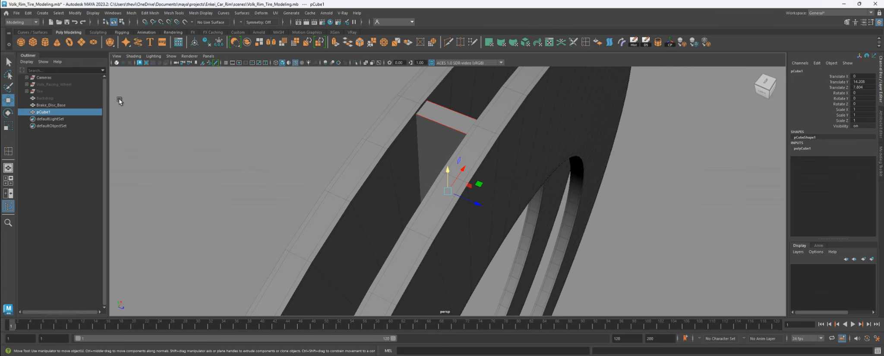
left_click(63, 105)
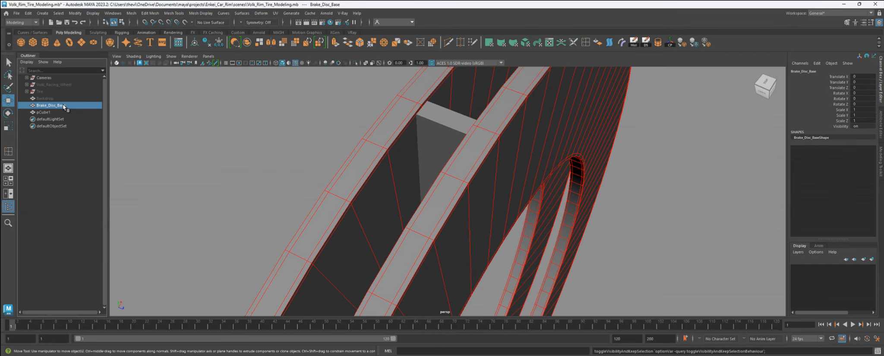
key("h")
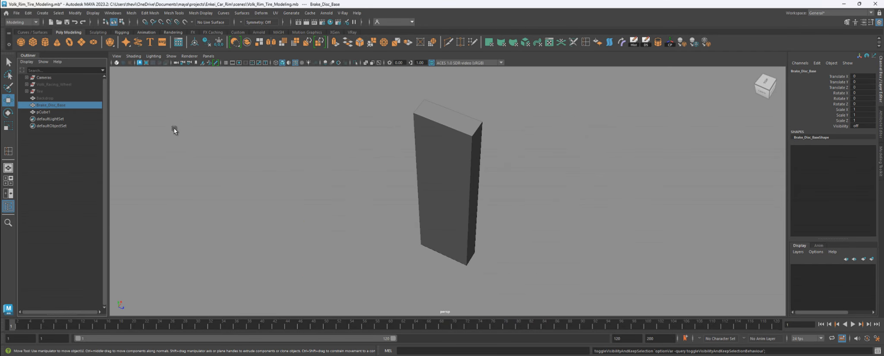
- Insert four support edge loops near the outer edges of pCube1 with the Insert Edge Loop Tool
left_click(466, 139)
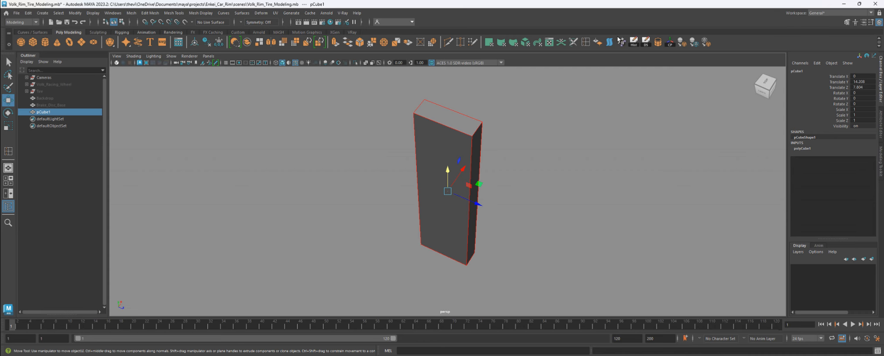
left_click(585, 42)
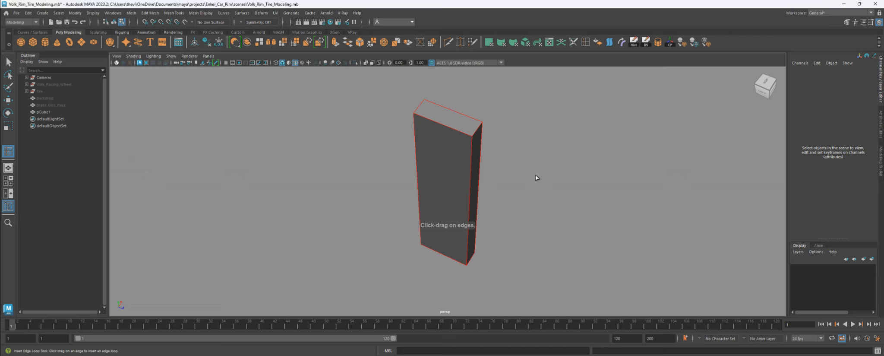
left_click_drag(532, 180, 577, 216, "alt")
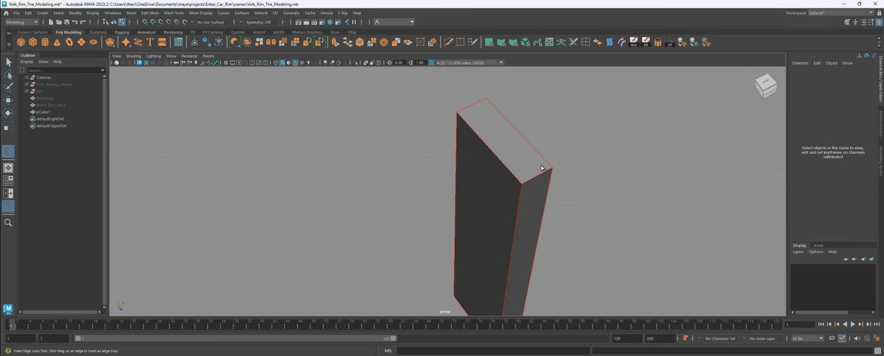
left_click(525, 185)
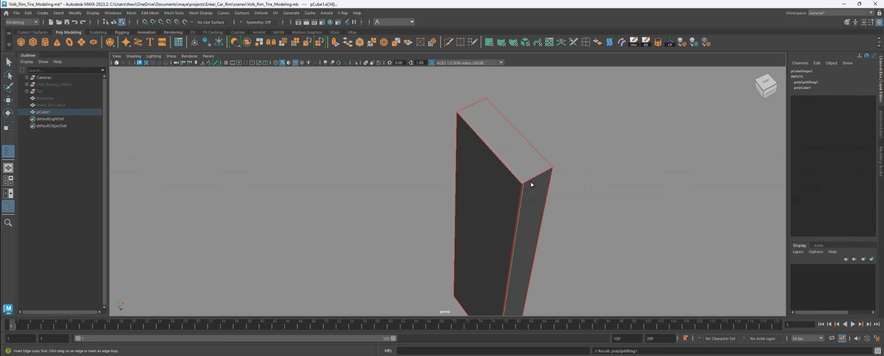
left_click(550, 172)
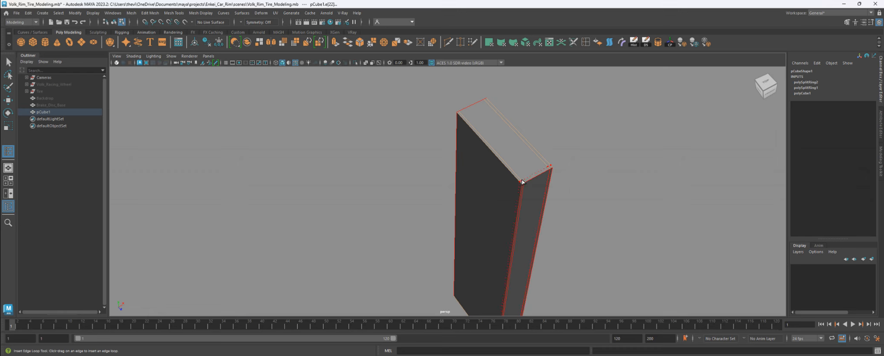
left_click(512, 171)
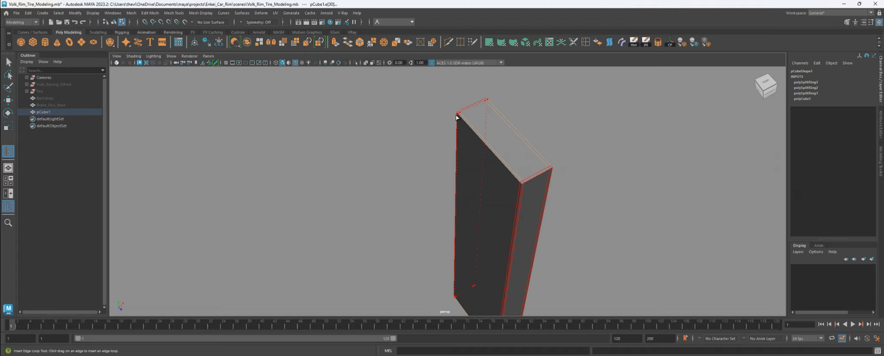
left_click(457, 116)
left_click_drag(501, 166, 517, 177, "alt")
- Preview pCube1 in smooth mode 3, then return it to unsmoothed display 1
key("q")
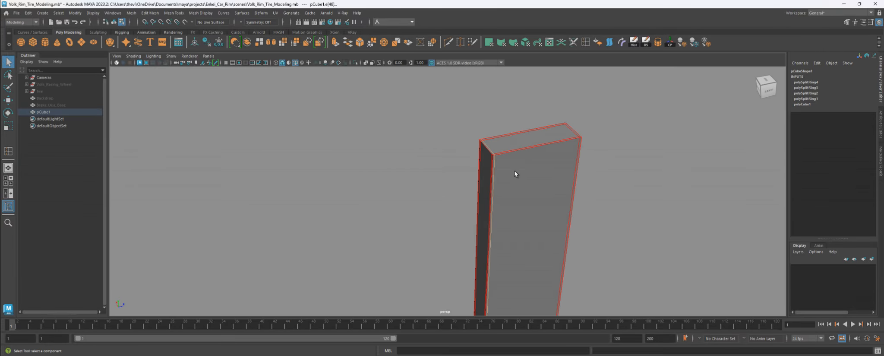
key("F8")
key("3")
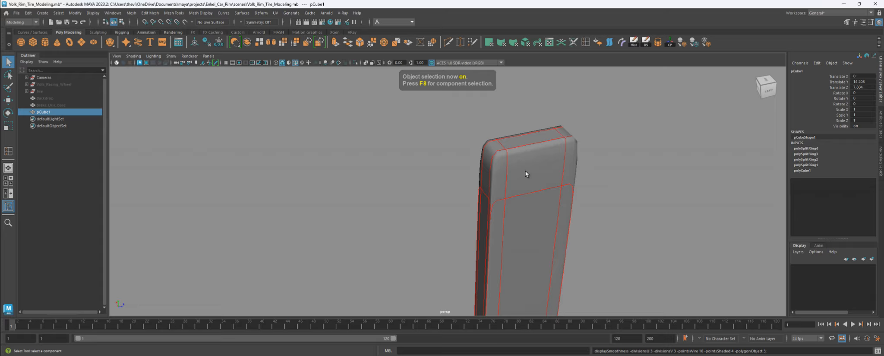
key("1")
- Add support edge loops near the vane cube's top and bottom ends
left_click_drag(514, 172, 531, 176, "alt")
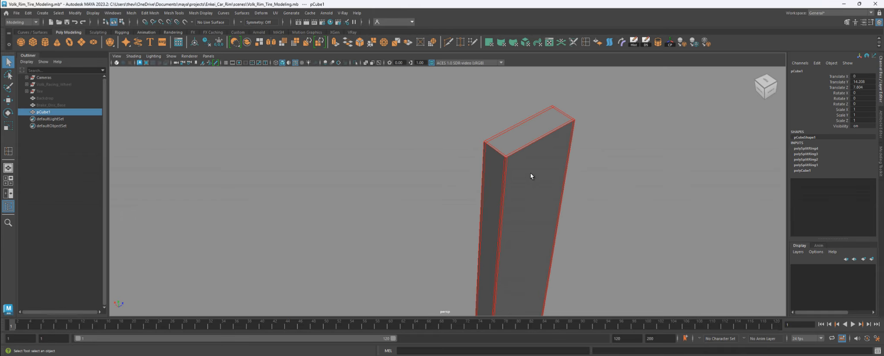
right_click_drag(531, 176, 608, 240, "alt")
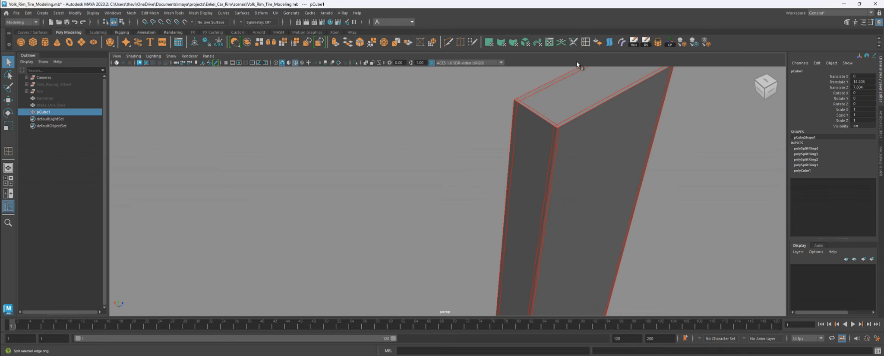
left_click_drag(576, 64, 543, 142, "alt")
left_click_drag(526, 98, 486, 215)
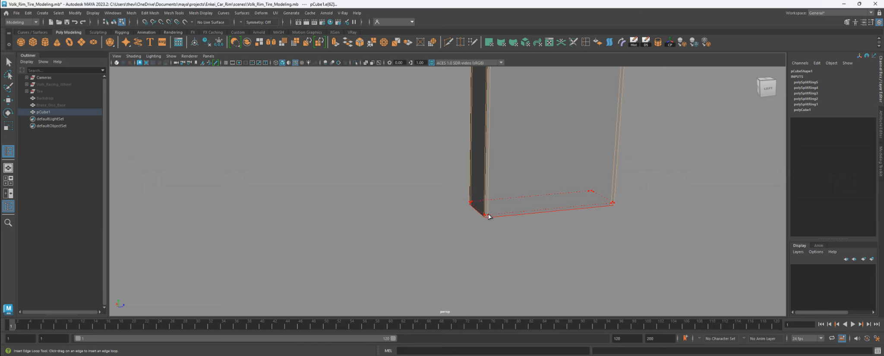
left_click(487, 216)
- Leave the edge loop tool and reselect pCube1 as a whole object, shown unsmoothed
key("q")
key("F8")
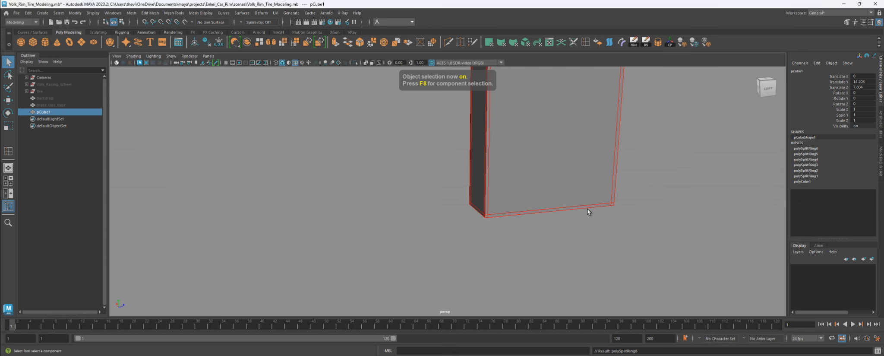
scroll(585, 208, "down", 8)
left_click_drag(556, 159, 506, 176, "alt")
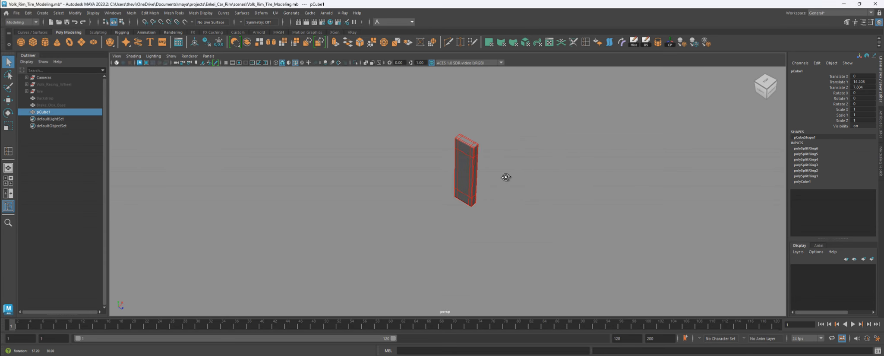
left_click(479, 150)
left_click(470, 156)
key("w")
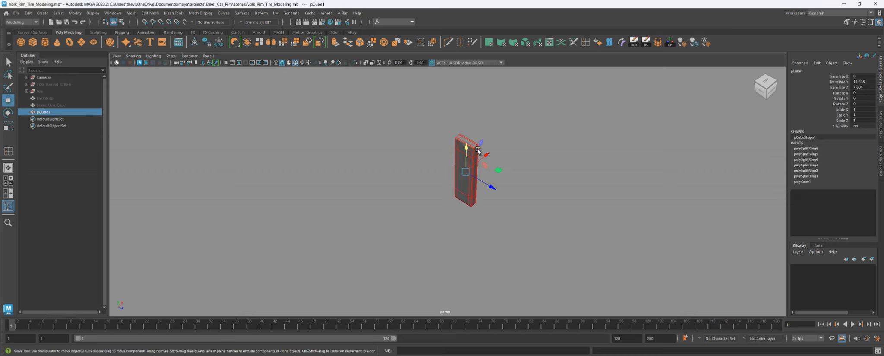
key("1")
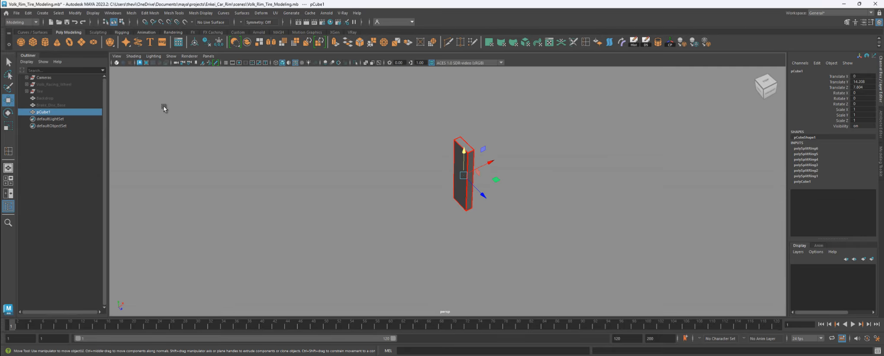
- Unhide Brake_Disc_Base, reselect pCube1, and switch to the four-view layout
left_click(50, 105)
key("h")
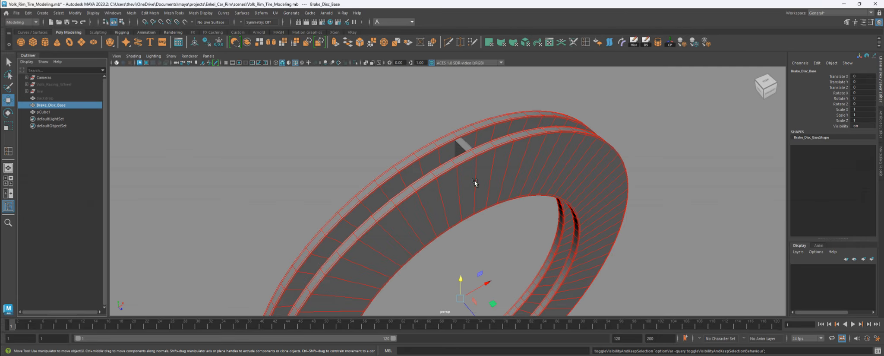
left_click_drag(474, 181, 539, 224, "alt")
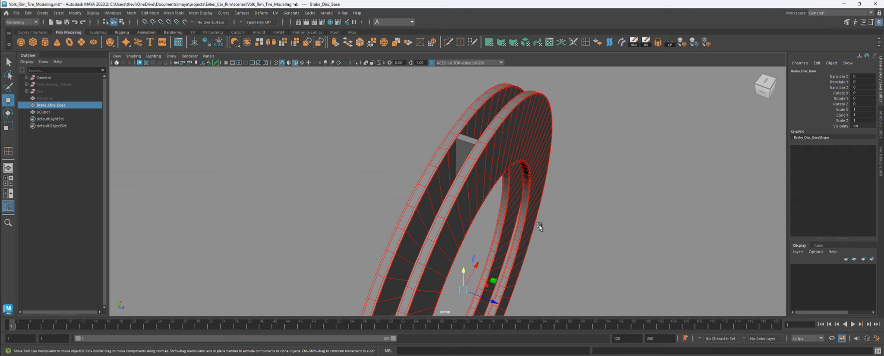
left_click(466, 138)
key("space")
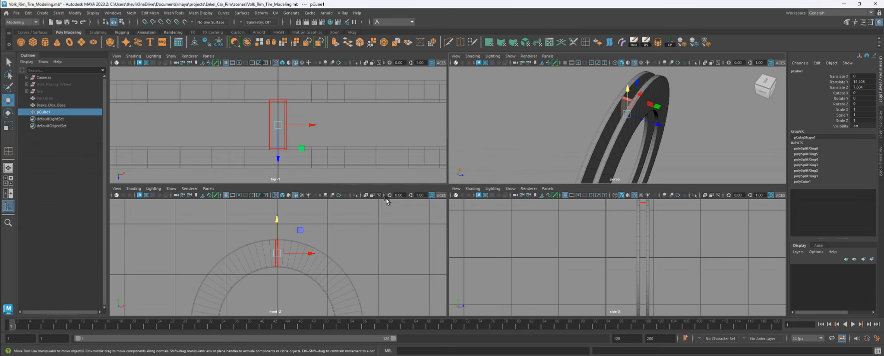
- In the maximized front view, drag pCube1's pivot down to the disc centre
key("space")
scroll(550, 270, "down", 2)
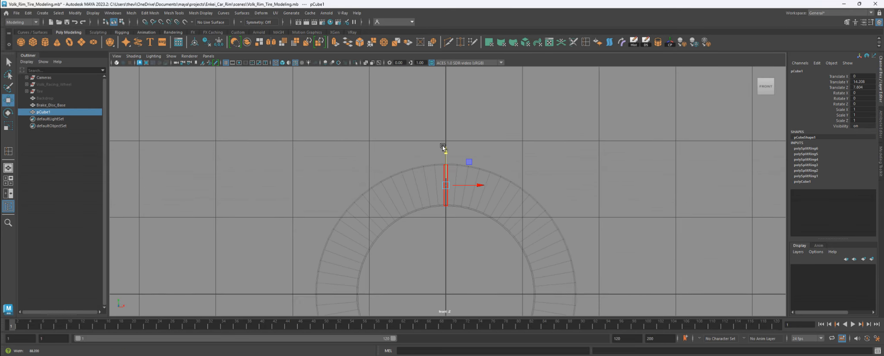
middle_click_drag(526, 199, 488, 136, "alt")
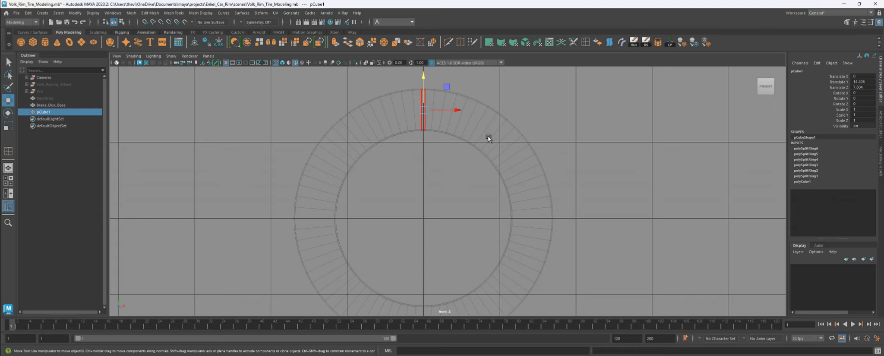
key("d")
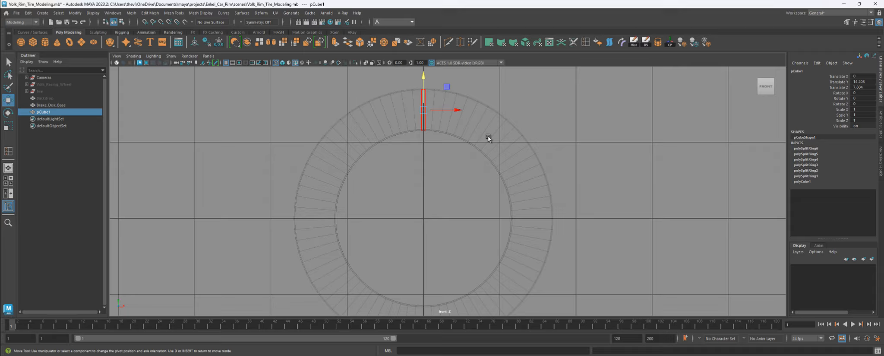
key("d")
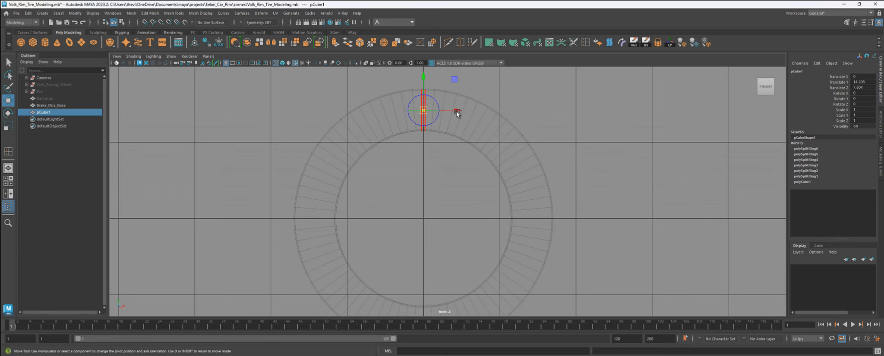
left_click_drag(423, 110, 425, 216)
- Finish the pivot edit, then test-rotate the cube around the disc centre and undo it
key("d")
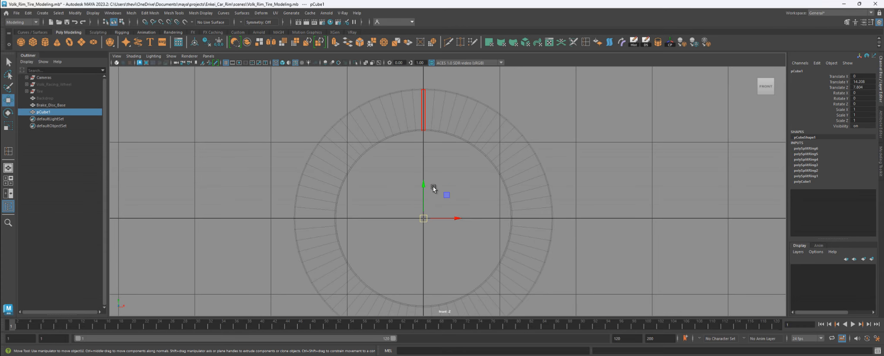
key("e")
scroll(434, 188, "down", 4)
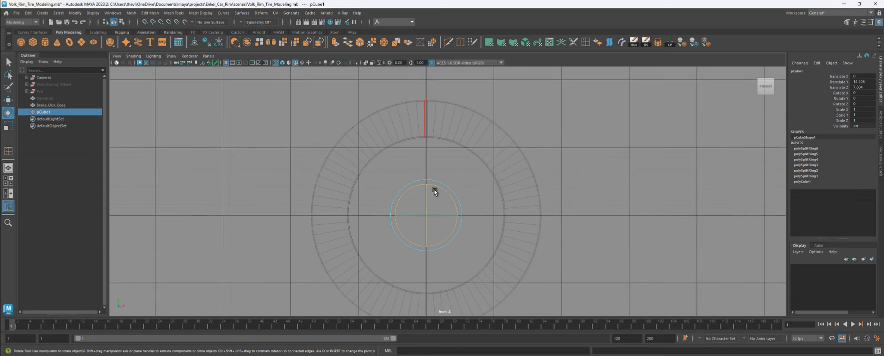
left_click_drag(448, 181, 462, 147)
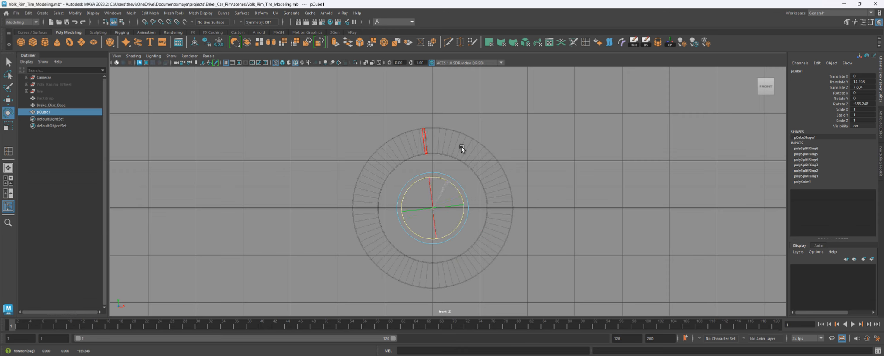
key("ctrl+z")
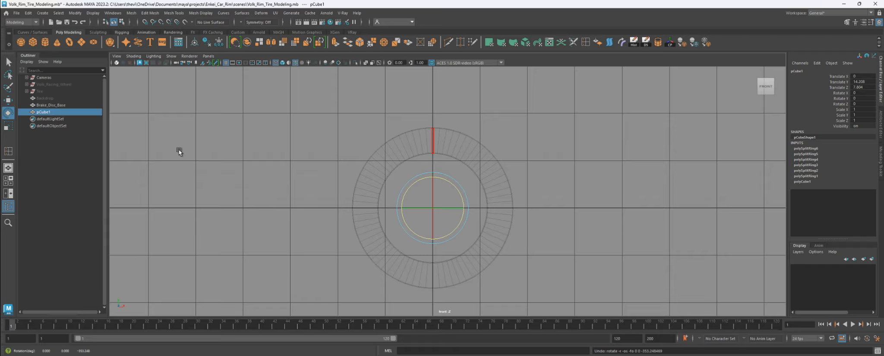
- Delete pCube1's construction history and Shift-rotate a duplicate pCube2 about the disc centre
left_click(28, 14)
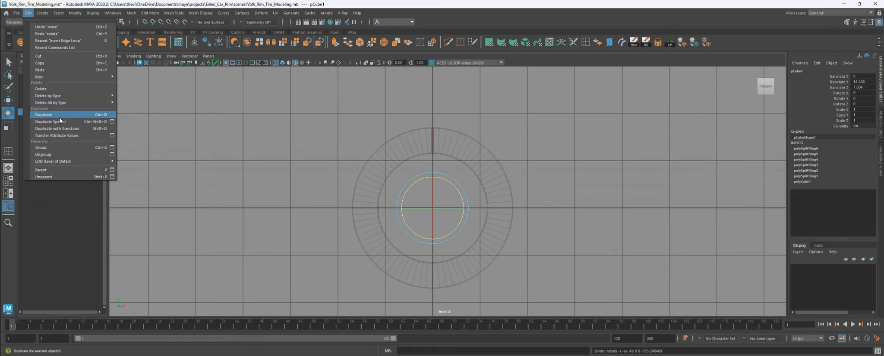
mouse_move(77, 95)
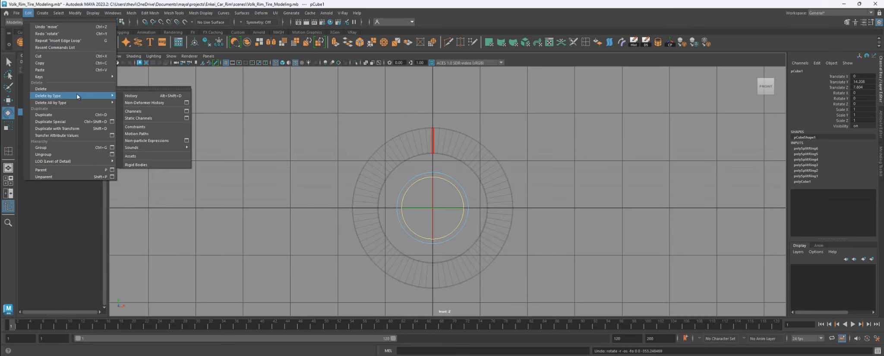
left_click(148, 95)
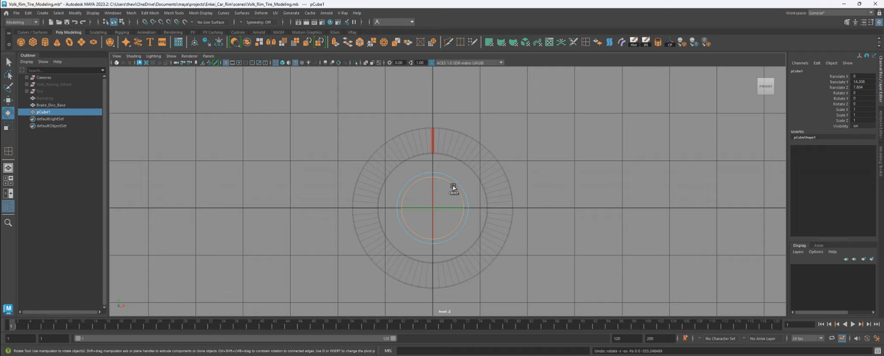
left_click_drag(452, 187, 455, 183, "shift")
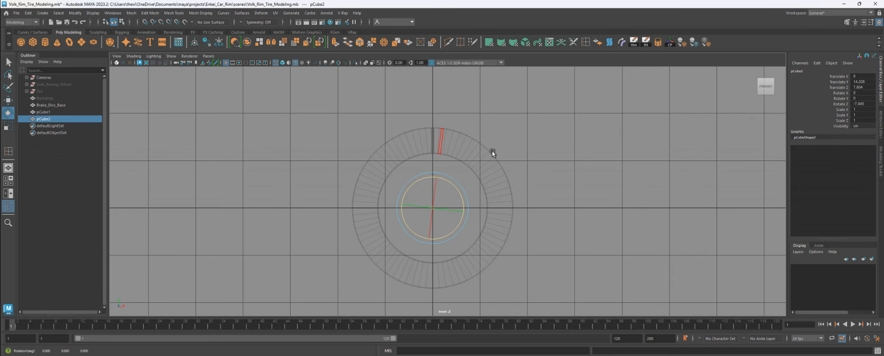
- Set the copy's Z rotation to -5
left_click(865, 103)
type("-5")
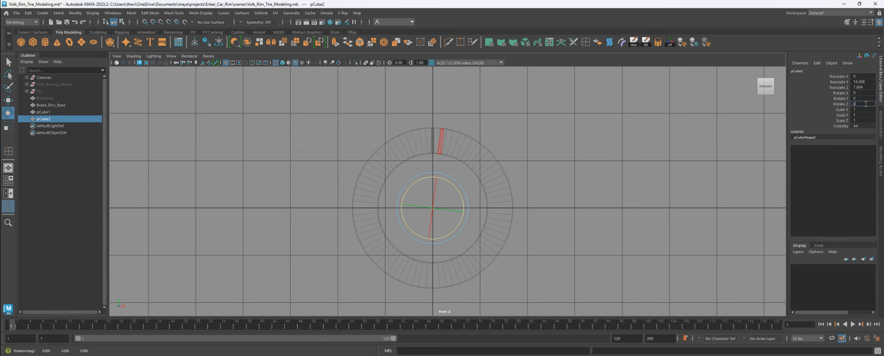
key("Return")
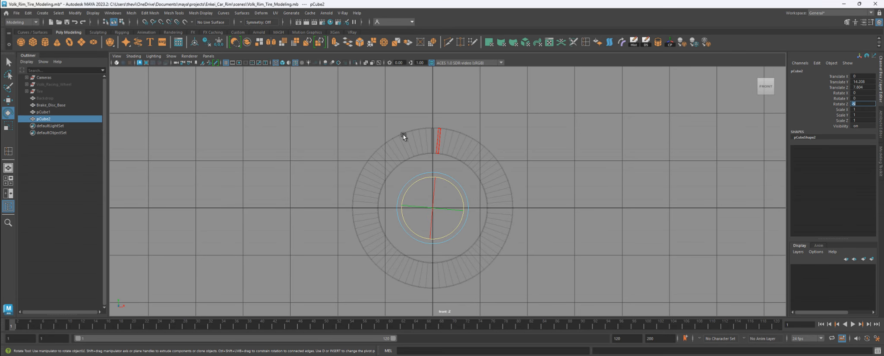
- Delete the test copy pCube2 and select the original pCube1 in the Outliner
scroll(505, 221, "up", 6)
scroll(497, 214, "up", 5)
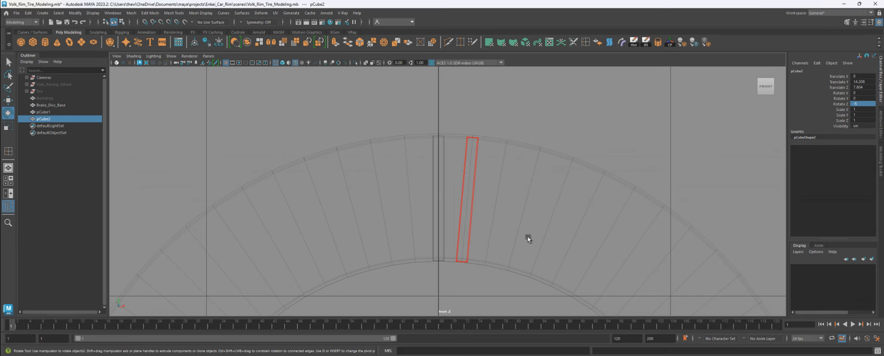
key("Delete")
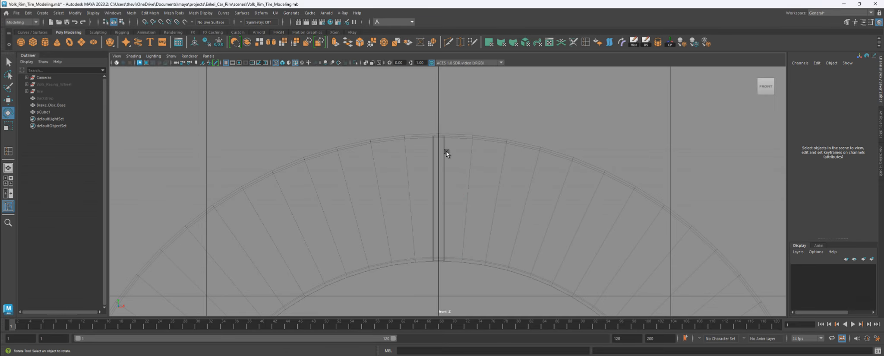
left_click(41, 113)
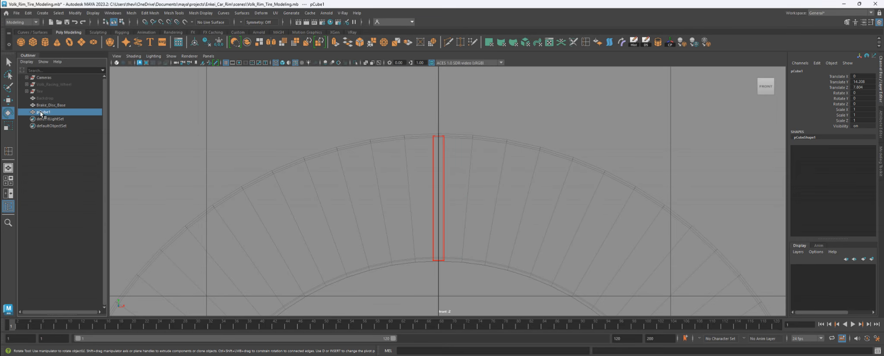
- Use Duplicate Special with Rotate Z -5 and 71 copies to ring the disc with vanes
left_click(28, 14)
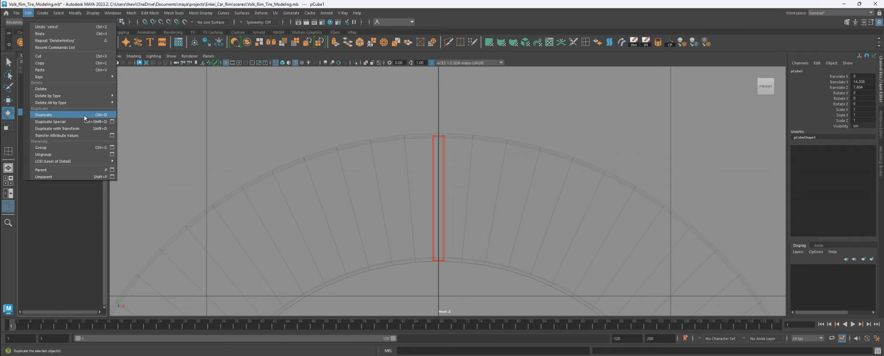
left_click(112, 121)
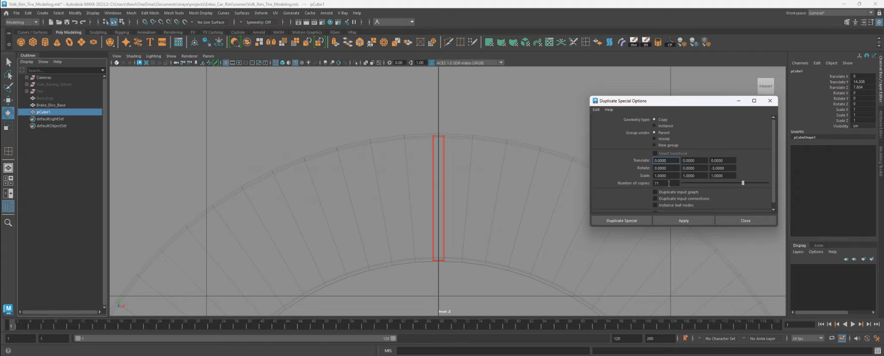
left_click(698, 220)
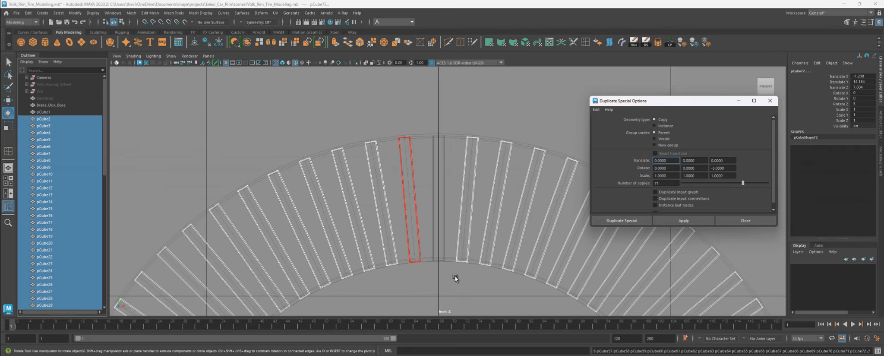
left_click(736, 222)
scroll(544, 244, "down", 3)
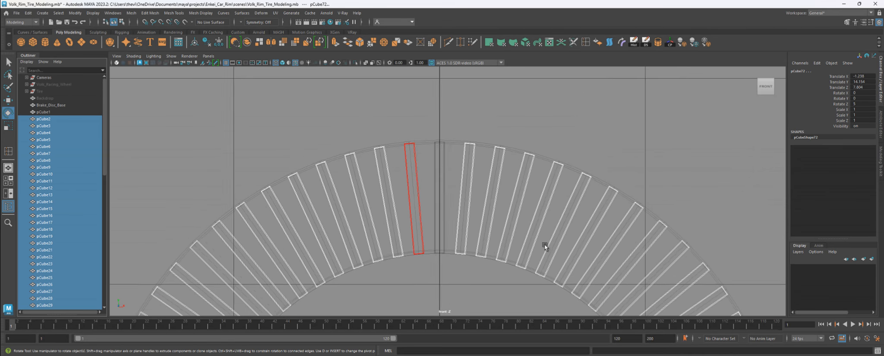
- In the perspective view, select all vanes pCube1 through pCube72 in the Outliner
key("f")
key("space")
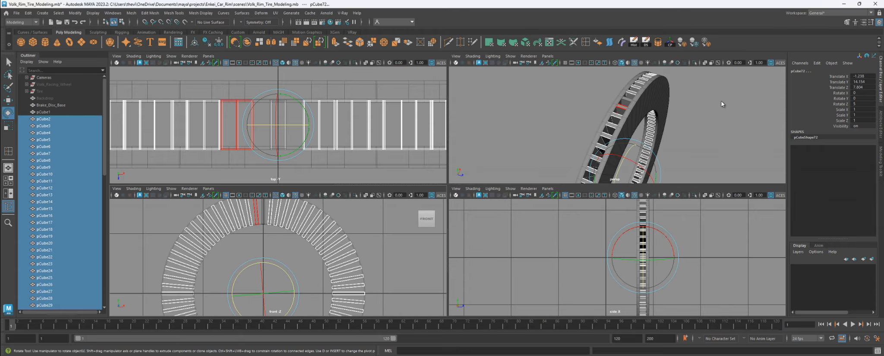
key("space")
left_click(627, 155)
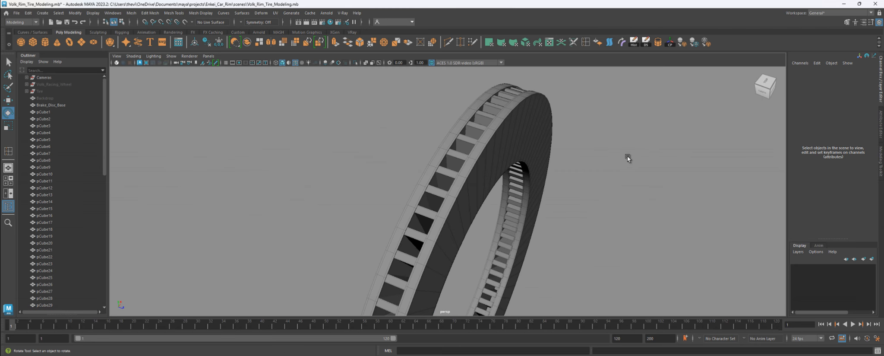
key("f")
left_click_drag(443, 64, 542, 160, "alt")
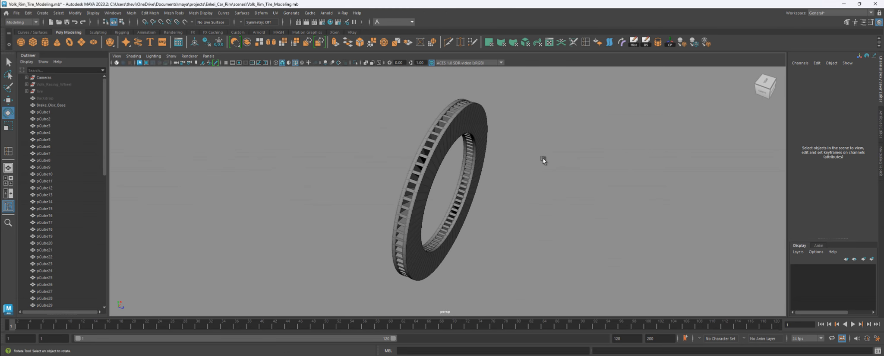
left_click(43, 112)
left_click_drag(105, 138, 104, 268)
left_click(46, 291, "shift")
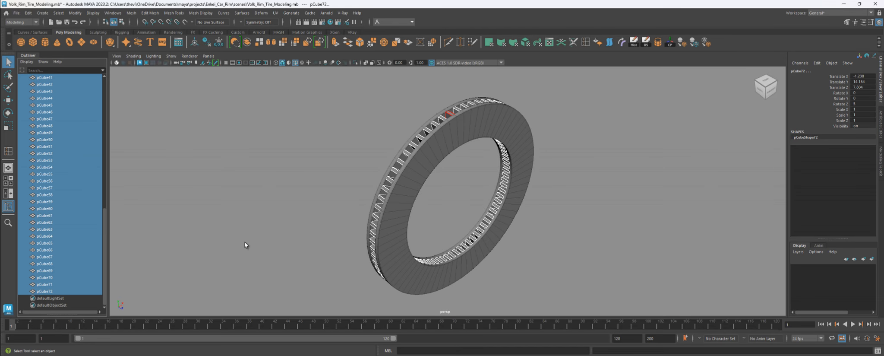
- Combine the 72 vanes into one mesh, pCube73, and delete its history
left_click(131, 13)
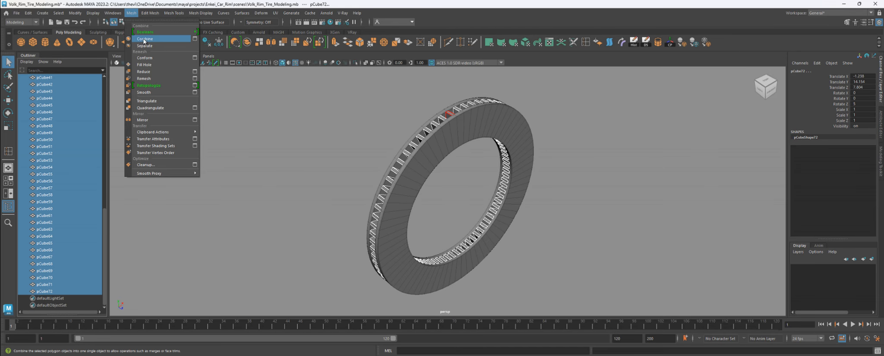
left_click(143, 38)
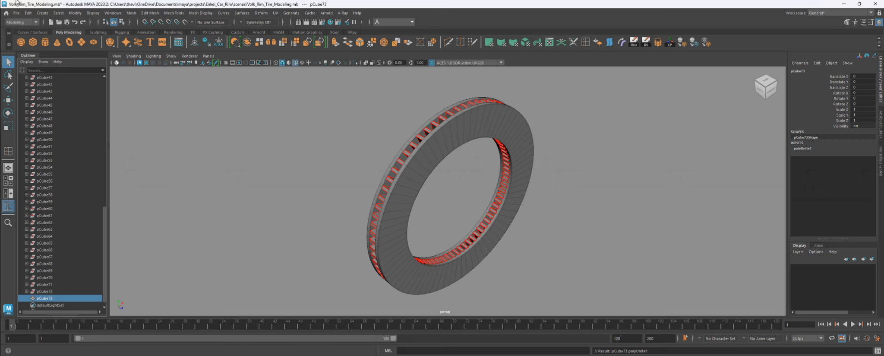
left_click(28, 13)
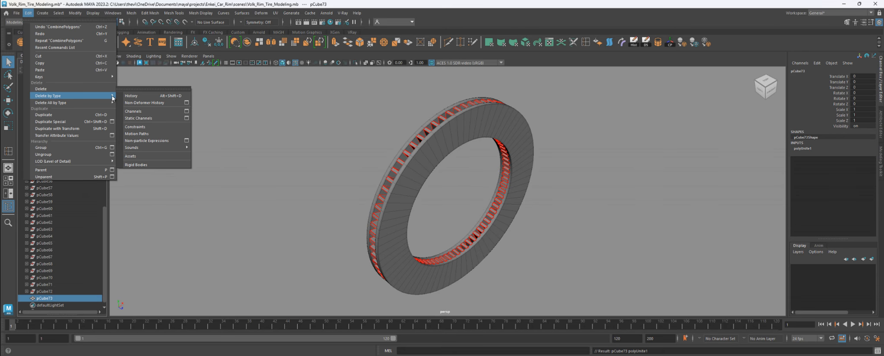
left_click(139, 98)
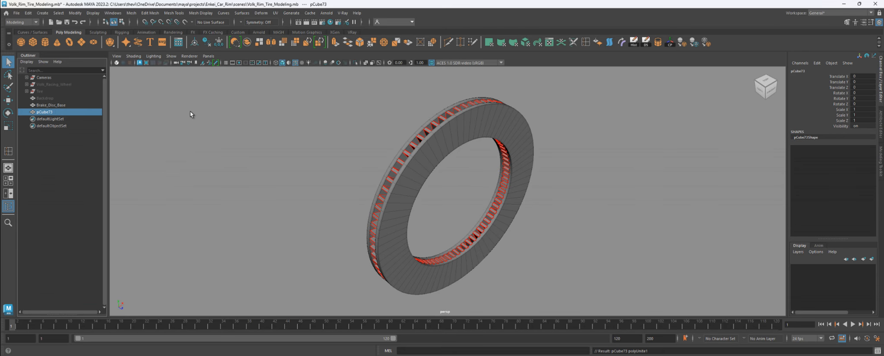
left_click_drag(357, 209, 371, 199, "alt")
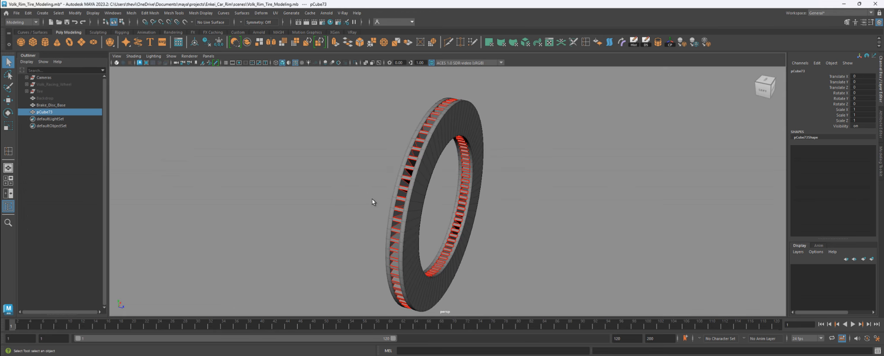
- Rename pCube73 to 'Brake_Disc_INT' in the Outliner
double_click(59, 113)
type("Brake_Disc_")
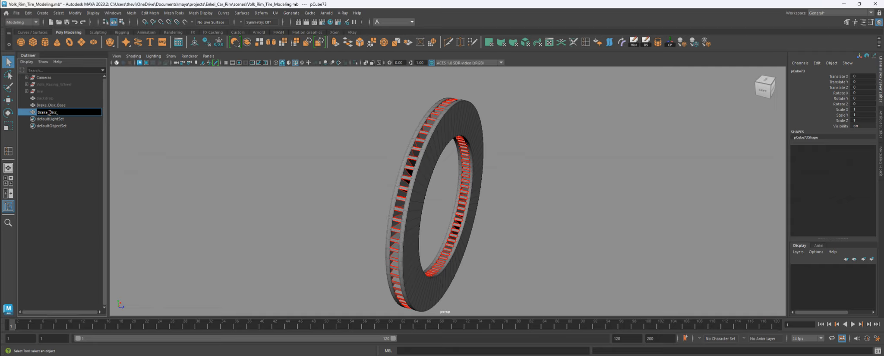
type("INT")
key("Return")
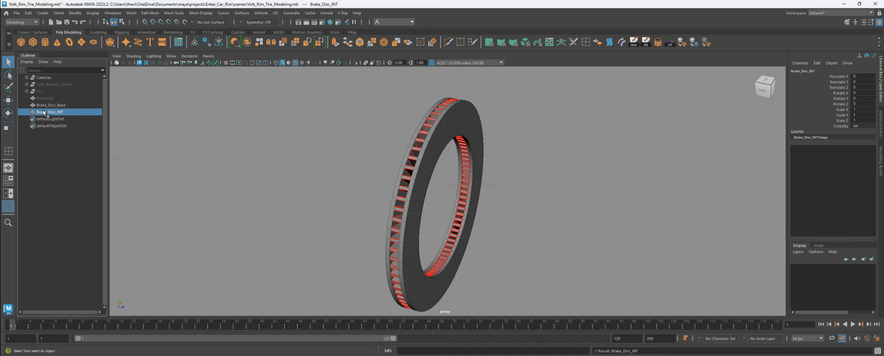
- Show Brake_Disc_Base and Brake_Disc_INT in smooth preview 3 and turn off Wireframe on Shaded
left_click_drag(497, 147, 536, 213, "alt")
left_click(479, 171)
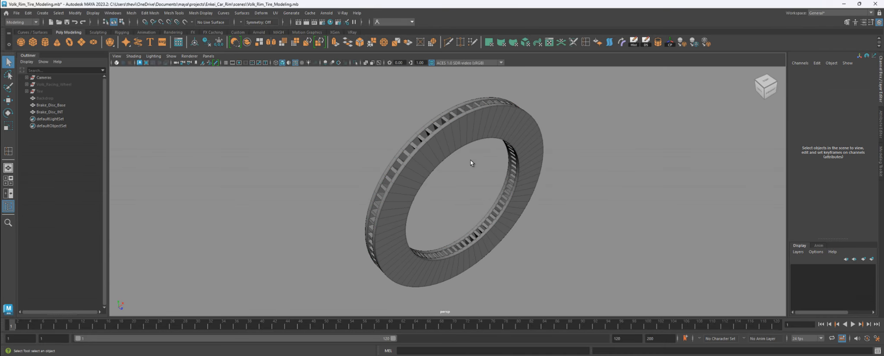
left_click(446, 135)
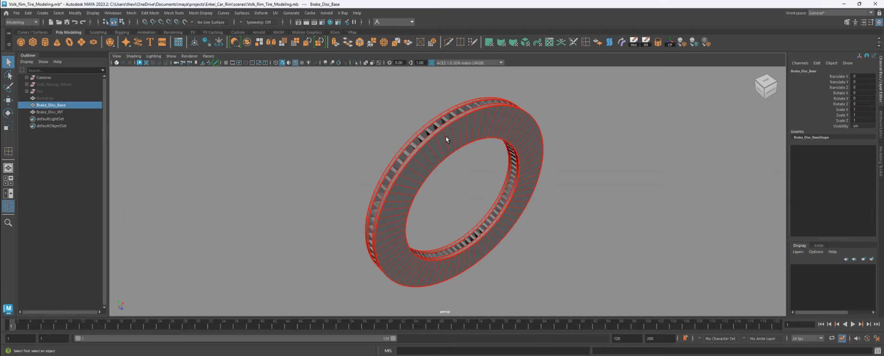
key("3")
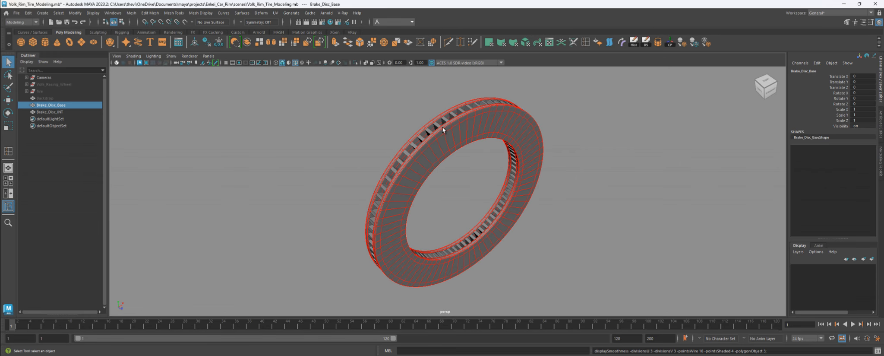
left_click(436, 126)
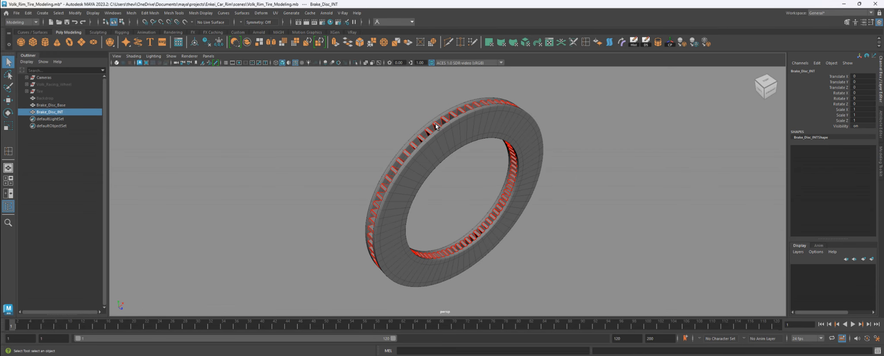
key("3")
left_click(650, 165)
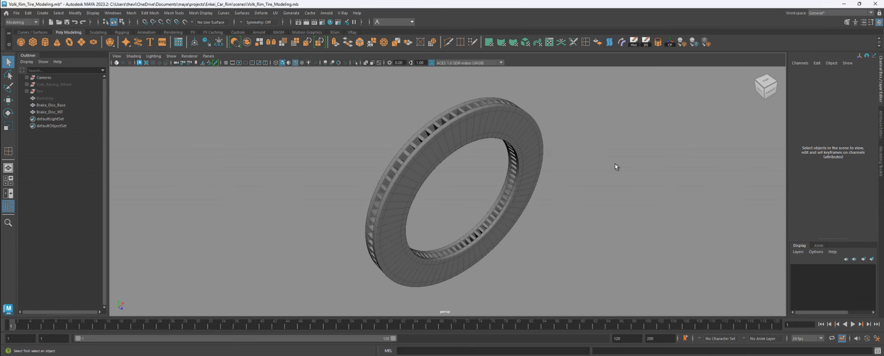
left_click_drag(615, 163, 564, 186, "alt")
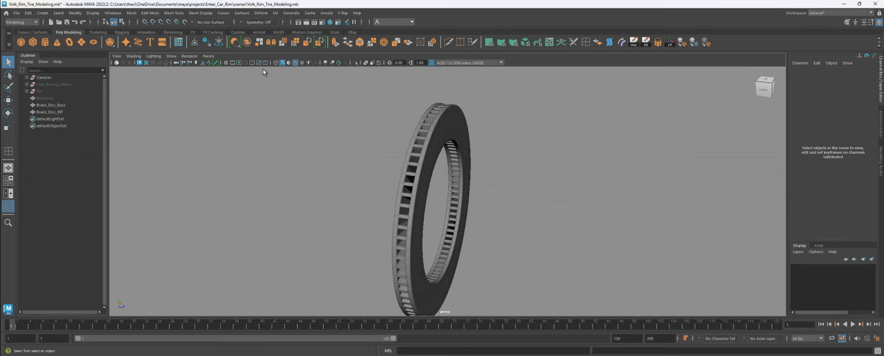
left_click(296, 63)
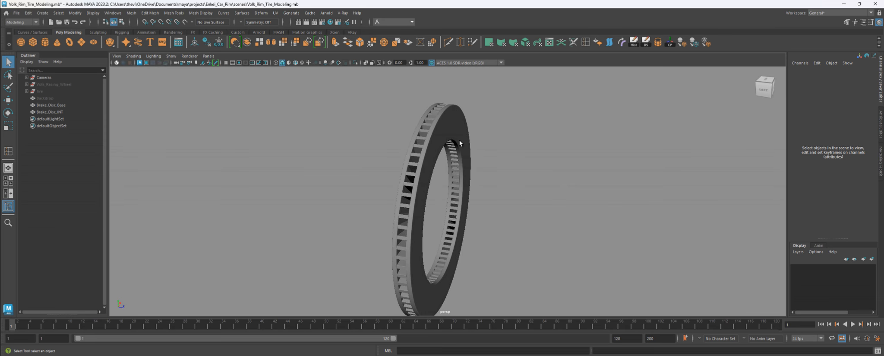